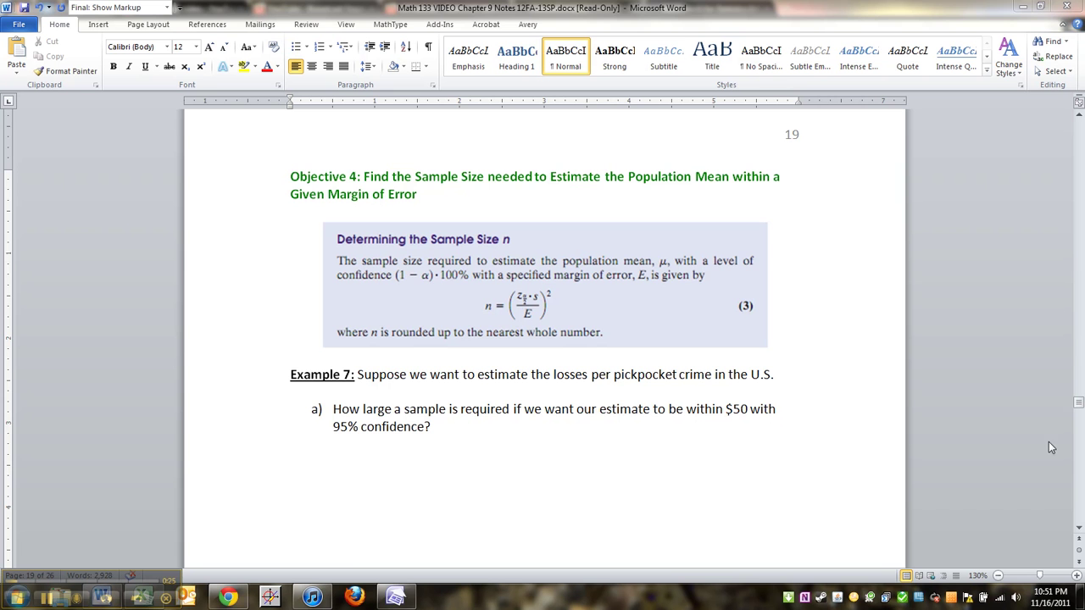
Scroll up from page 19 to page 9, showing the sample-size formula box and Example 3's answer of 601
drag(1080, 406, 1079, 257)
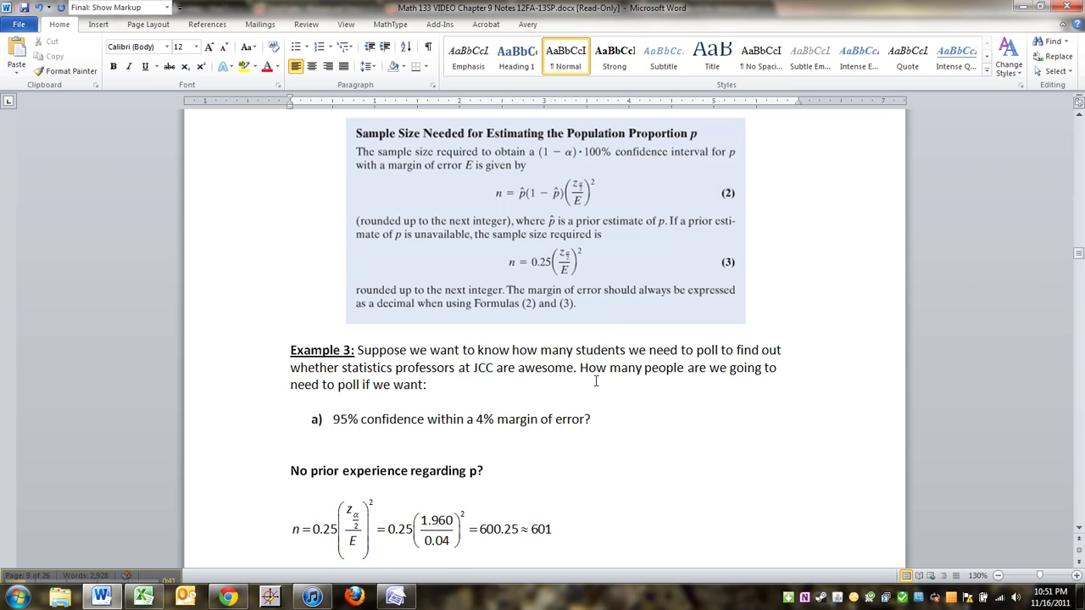
Highlight 'How many' in Example 3, then return to Example 7 and click under part a)
drag(582, 368, 644, 368)
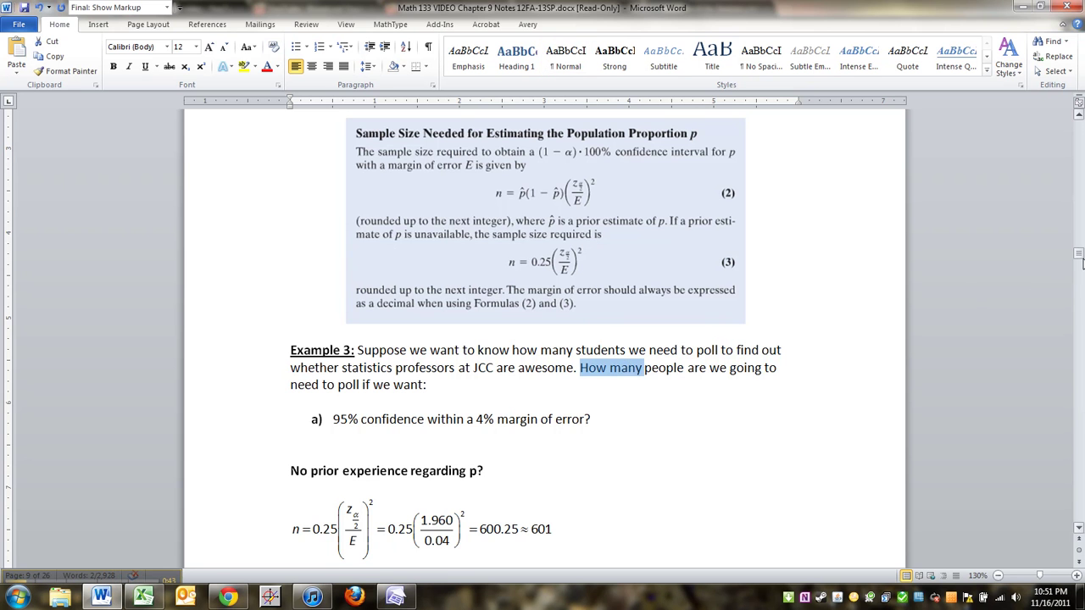
drag(1079, 261, 1079, 261)
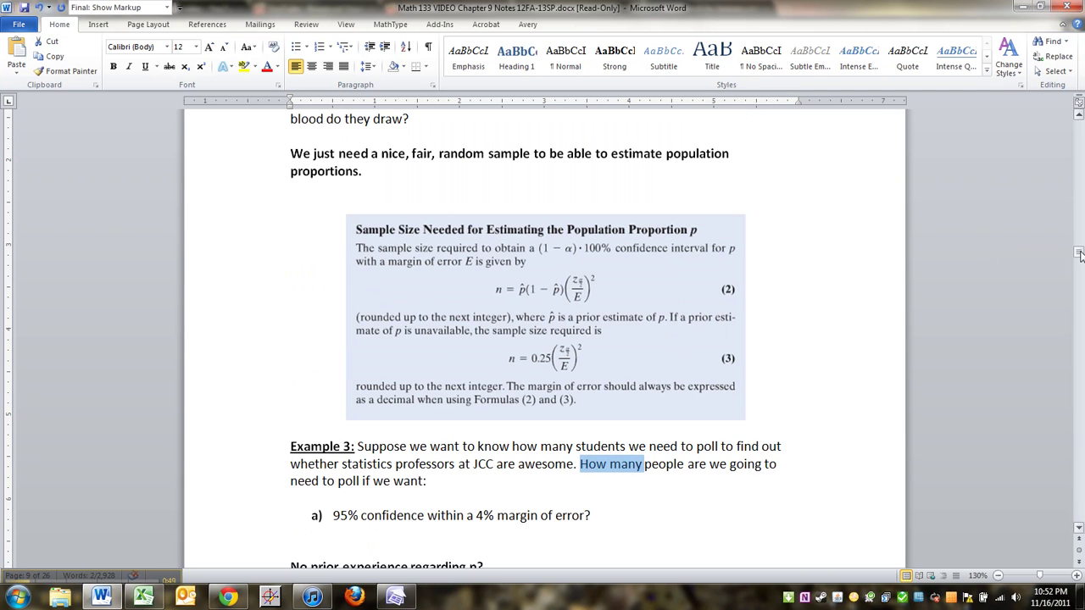
drag(1080, 256, 1073, 402)
click(516, 325)
Insert a new MathType equation and type n = ( z with the subscript fraction α/2
key(ctrl+alt+q)
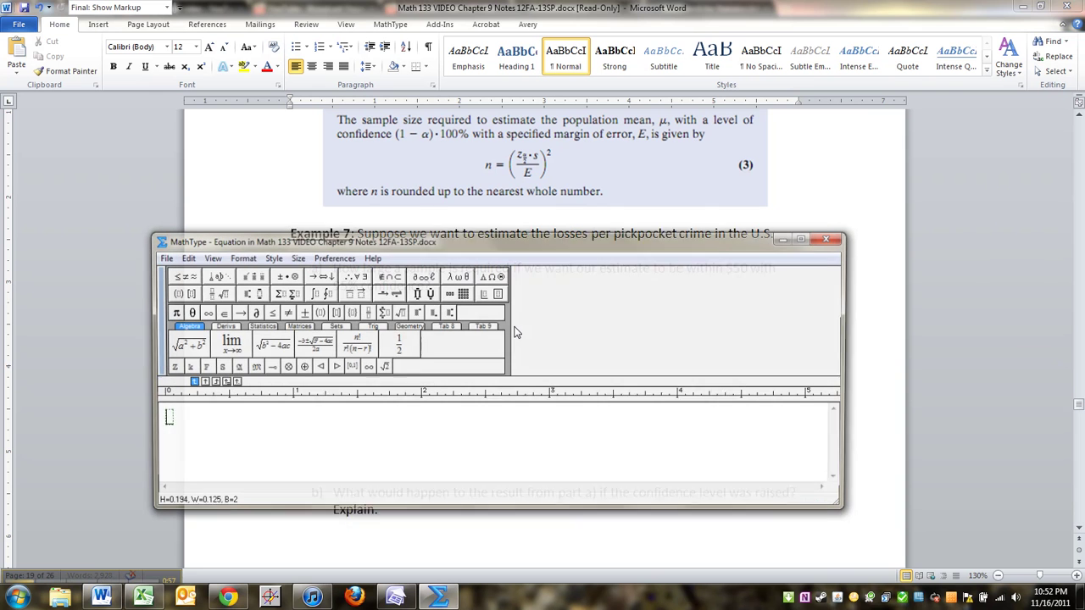
text(n =)
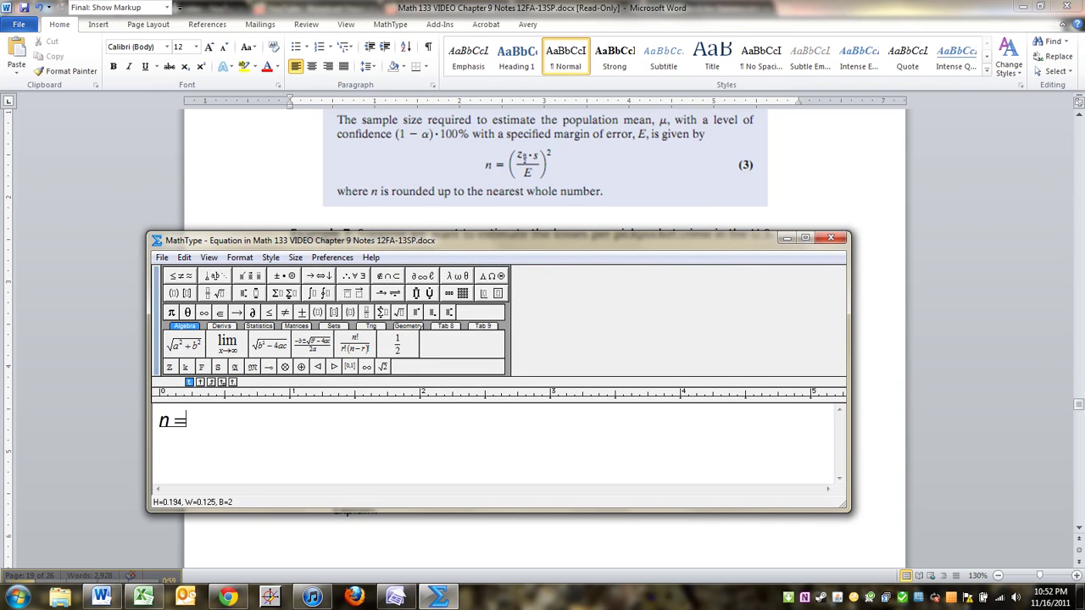
key(ctrl+9)
text(z)
key(ctrl+l)
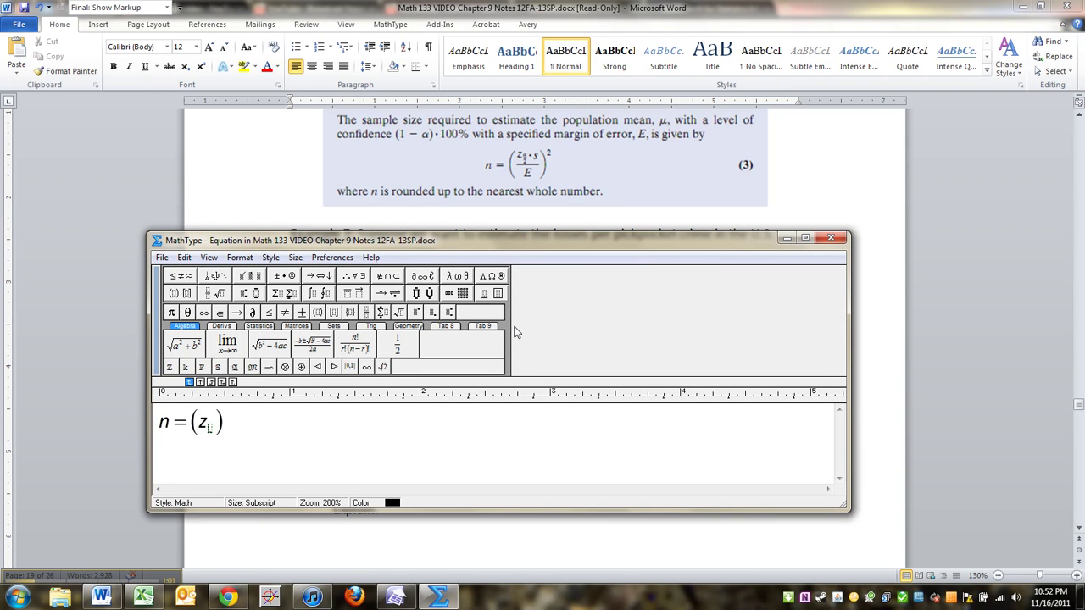
key(ctrl+f)
key(ctrl+z)
key(ctrl+f)
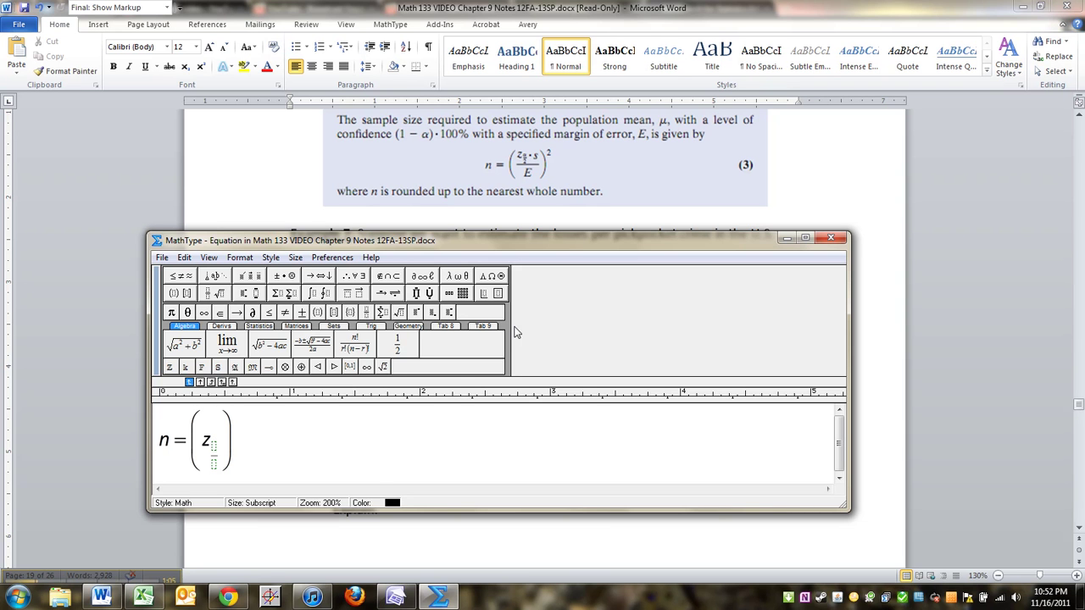
key(ctrl+g)
key(a)
key(Tab)
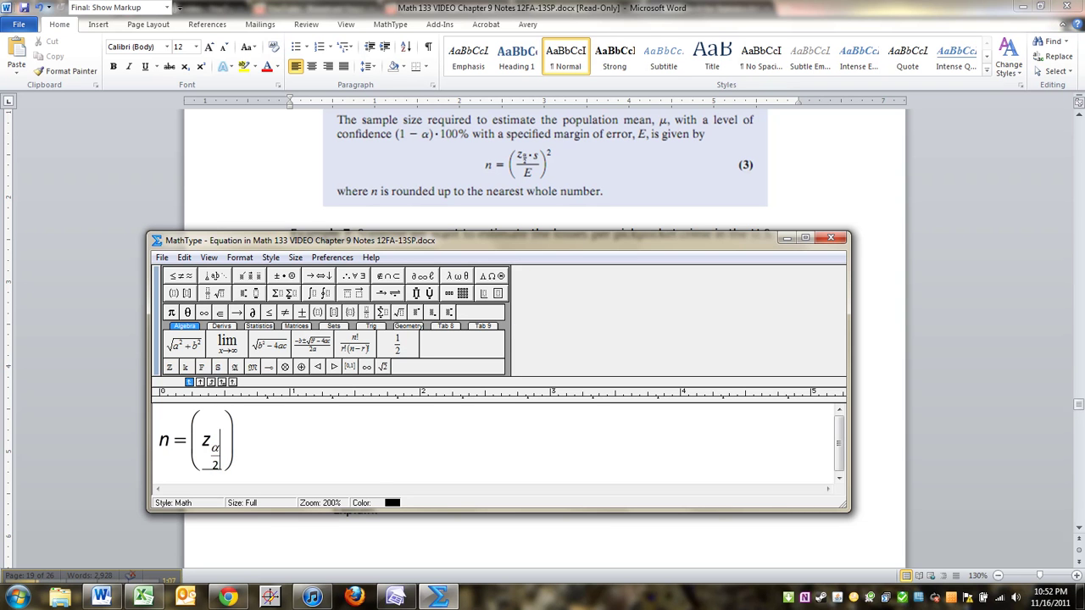
Make z_{α/2}s the numerator over E, square the parentheses, and add a trailing equals sign
text(s)
key(shift+Left)
key(shift+Left)
key(shift+Left)
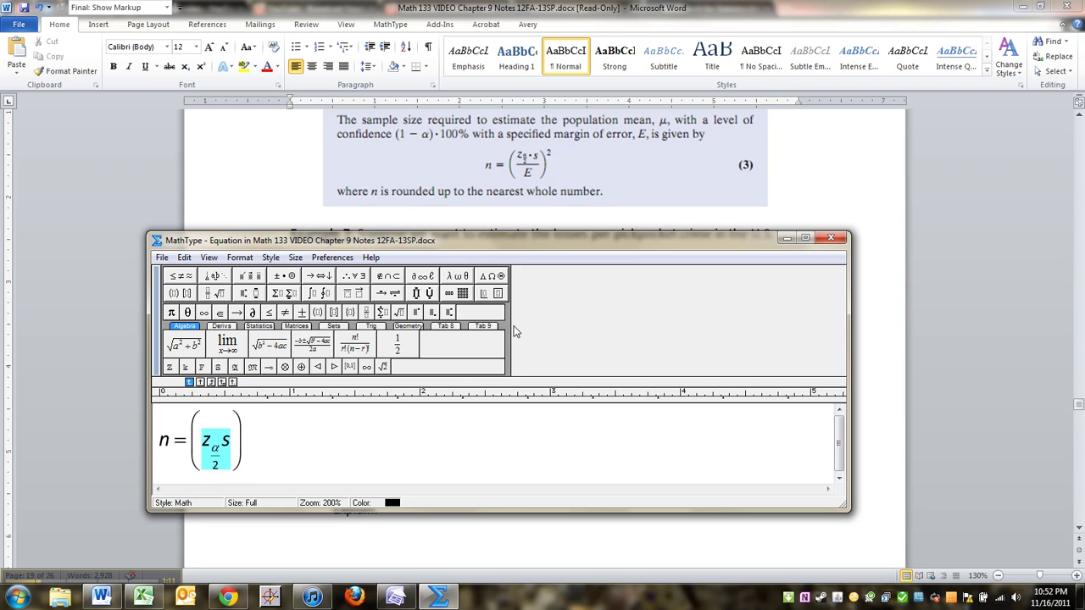
key(ctrl+f)
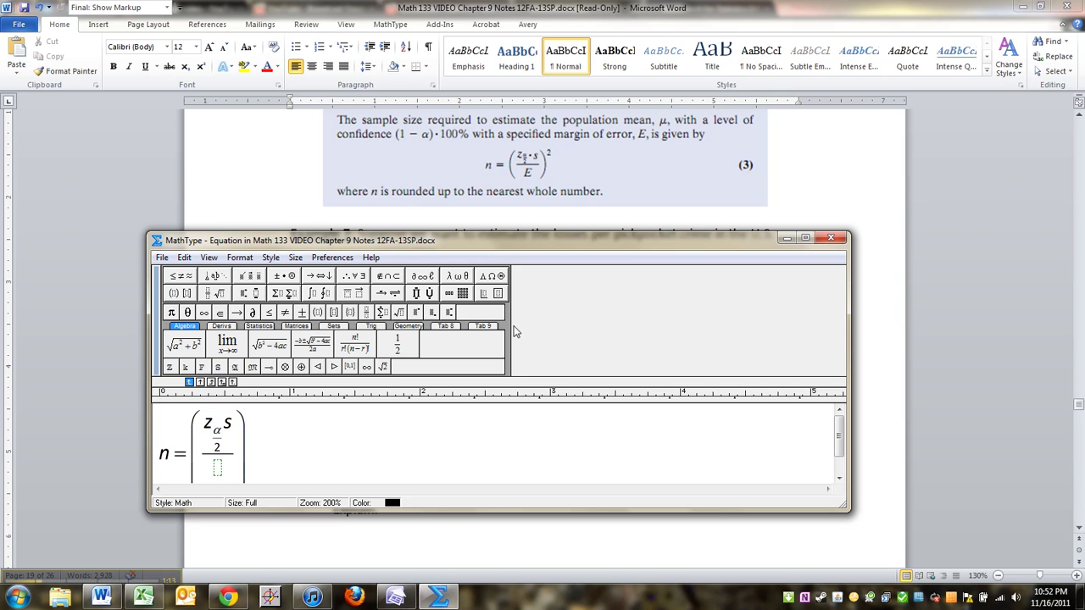
text(E)
key(Tab)
key(Tab)
key(ctrl+h)
text(2)
key(Tab)
text(=)
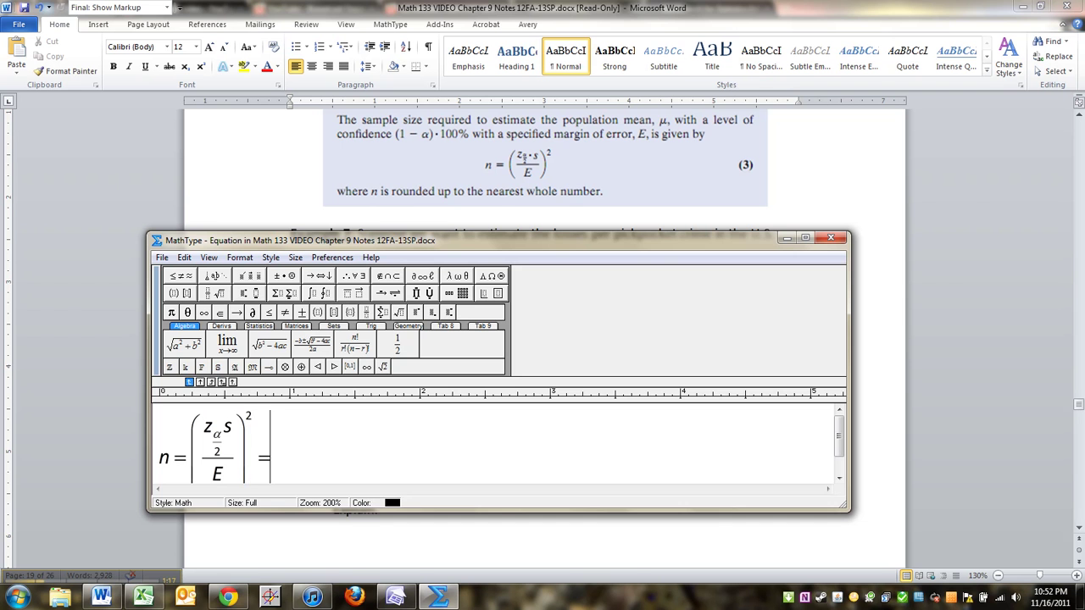
Add parentheses with a fraction after the equals sign and enter 1.96 in the numerator
drag(468, 238, 497, 301)
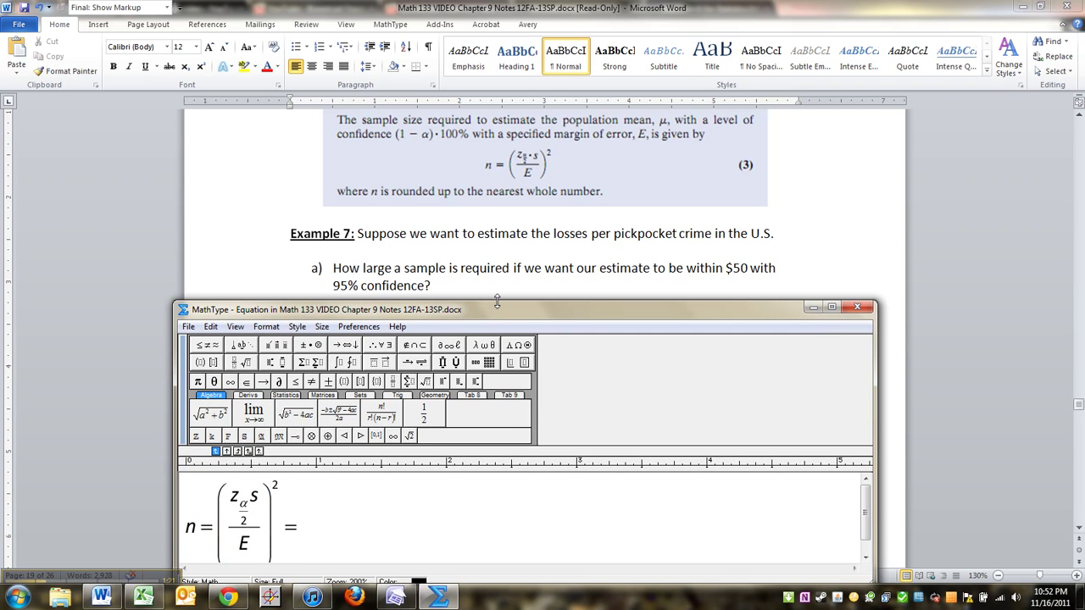
key(ctrl+9)
key(ctrl+f)
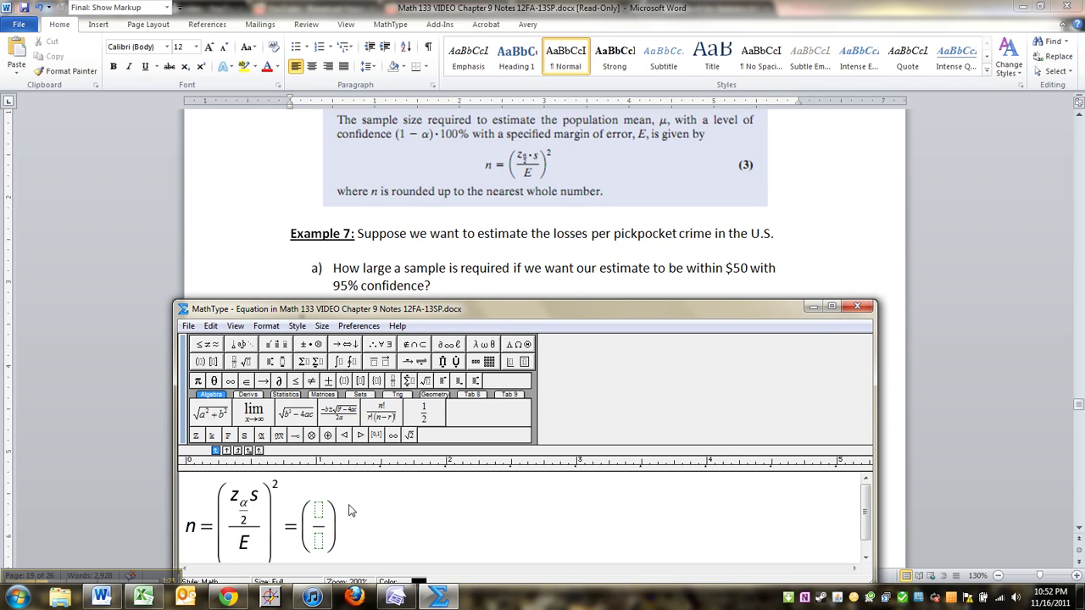
click(336, 286)
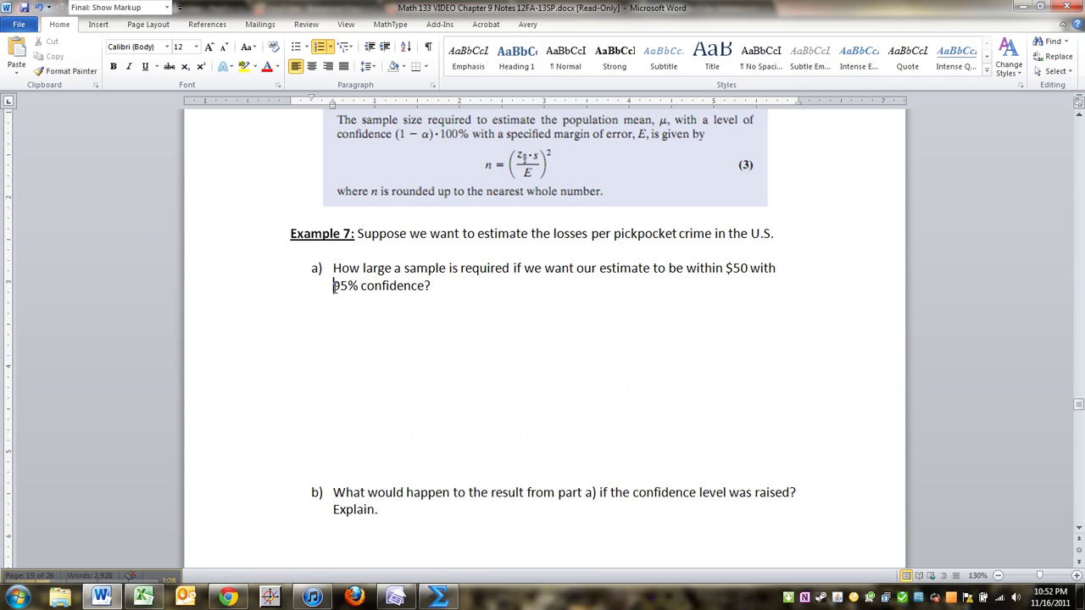
click(438, 597)
text(1)
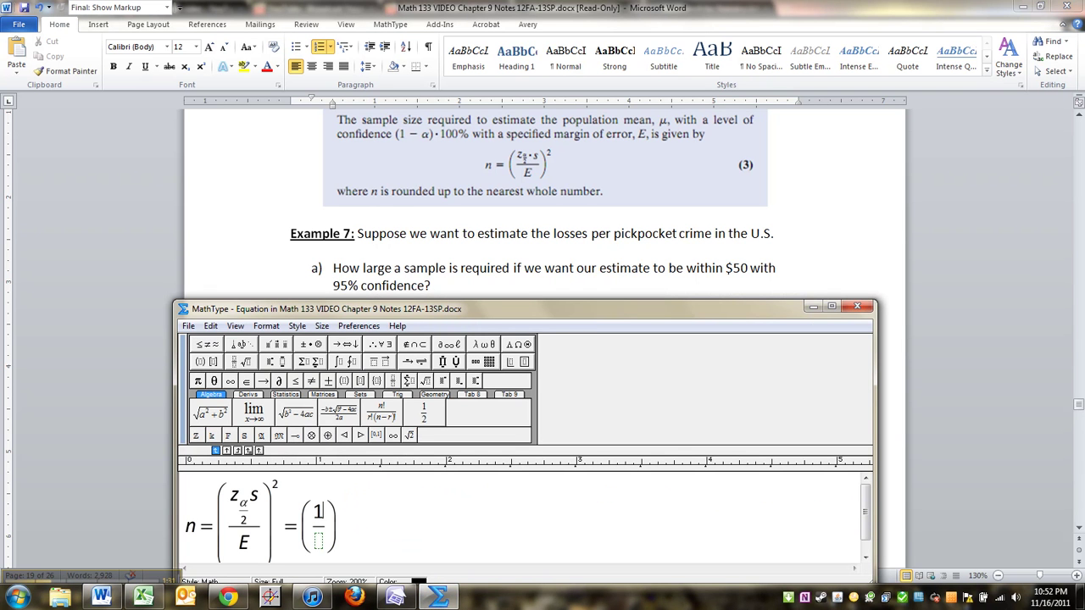
text(.96)
Check the standard deviation in Excel's D5 and extend the numerator to 1.96*262.23
click(143, 598)
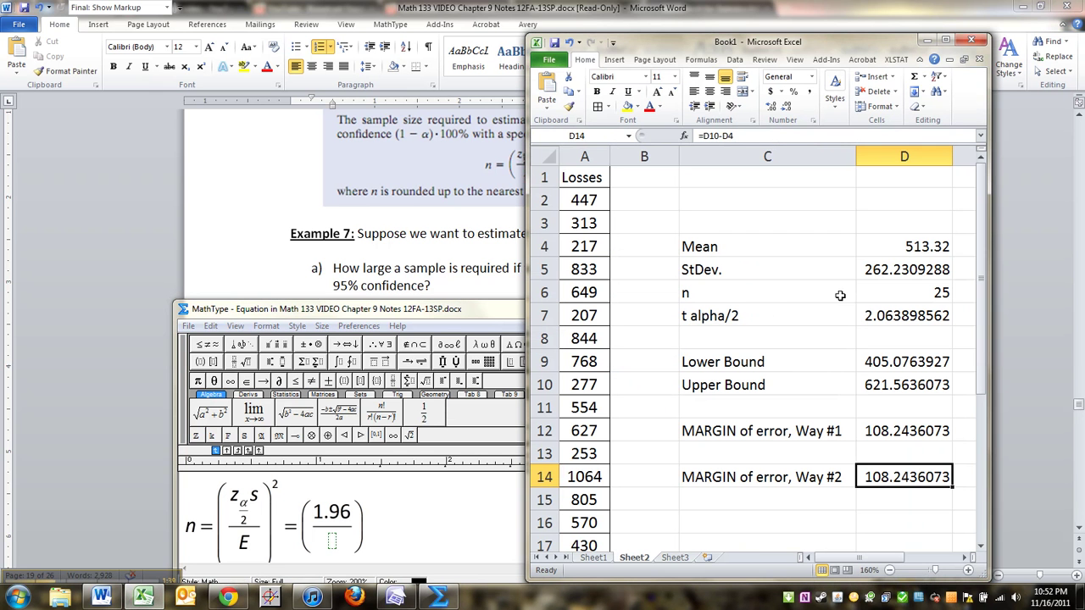
click(895, 271)
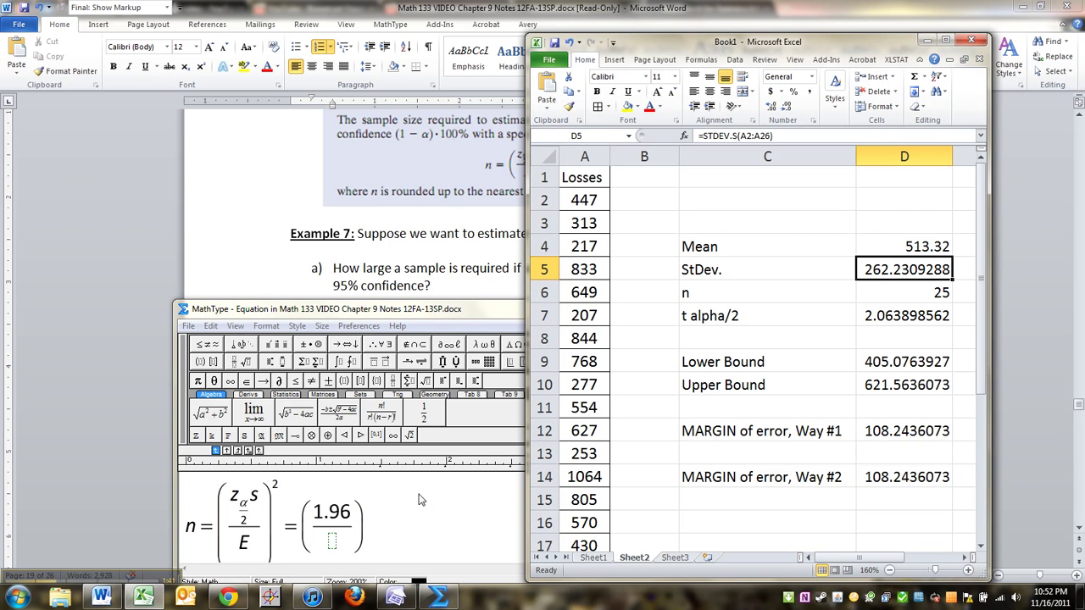
click(350, 515)
double_click(349, 514)
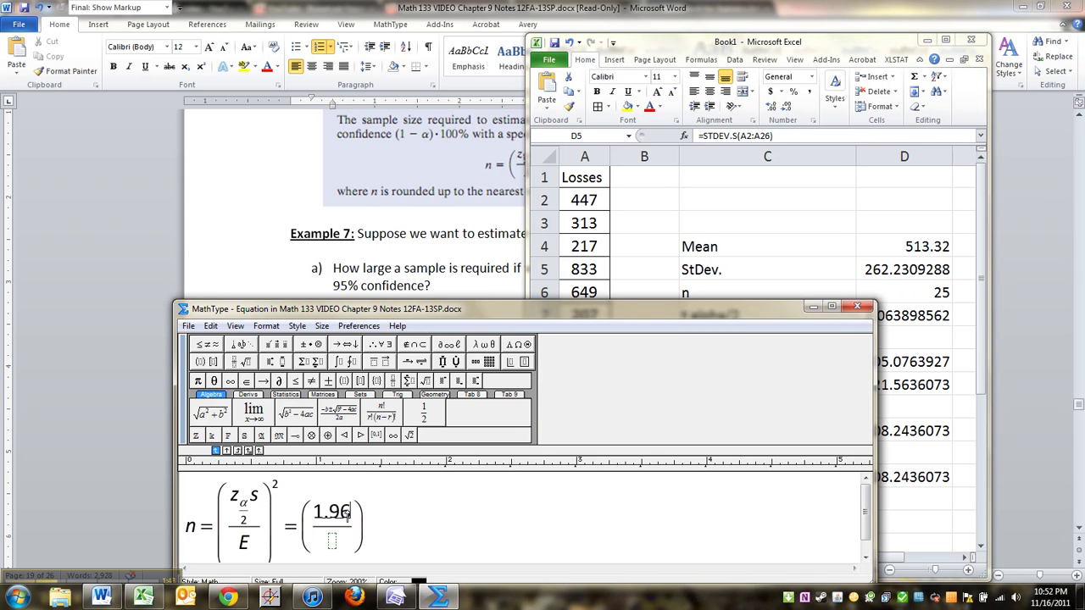
text(*)
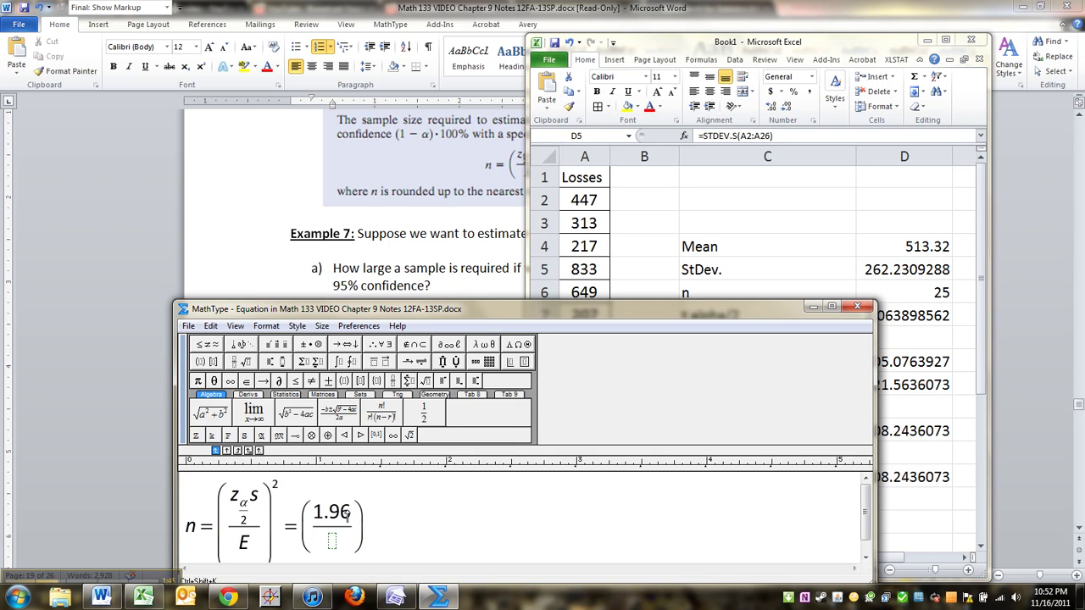
text(262.23)
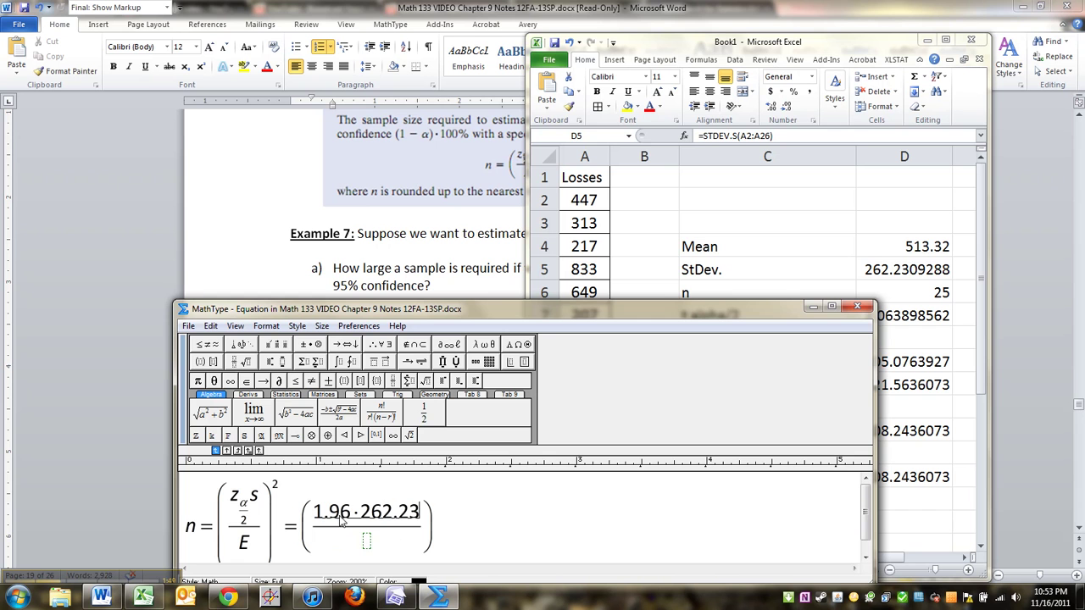
Confirm part a)'s $50 margin, then enter 50 as the denominator and square the parentheses
click(369, 545)
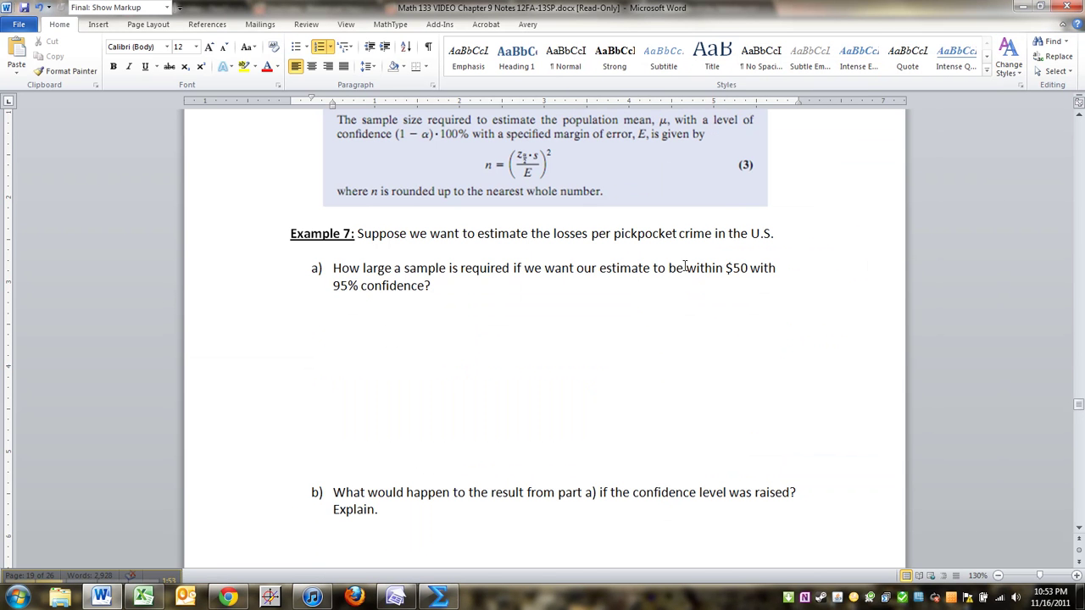
drag(670, 268, 775, 268)
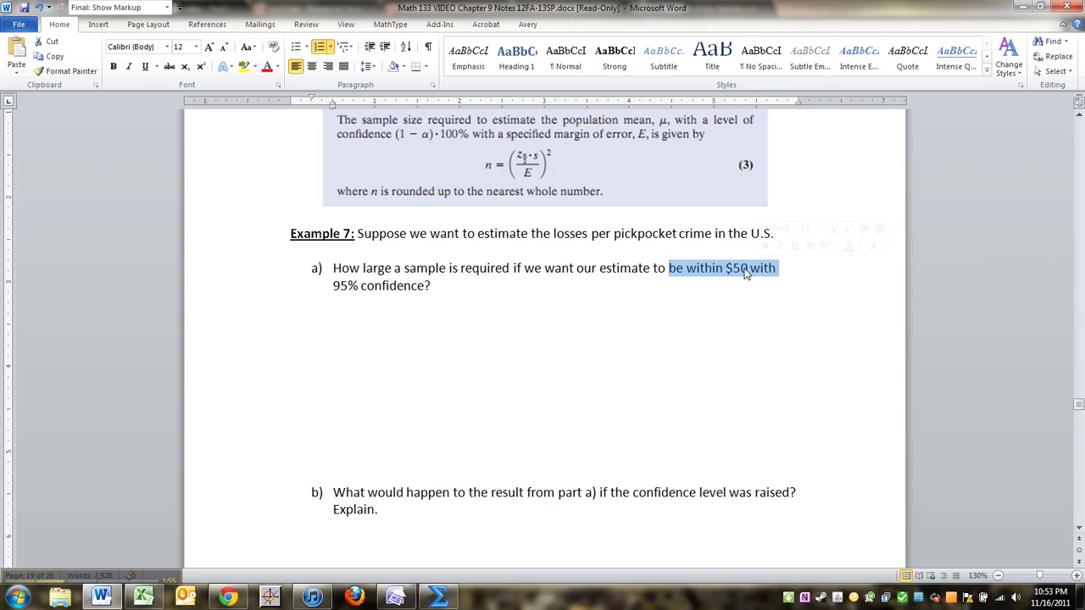
click(705, 268)
drag(670, 268, 749, 267)
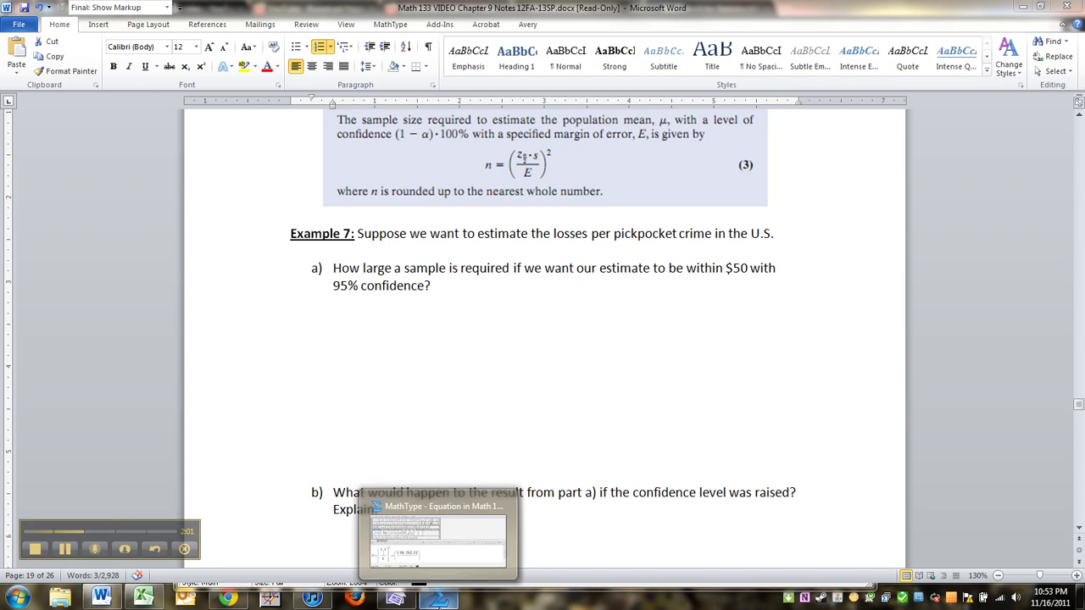
click(438, 598)
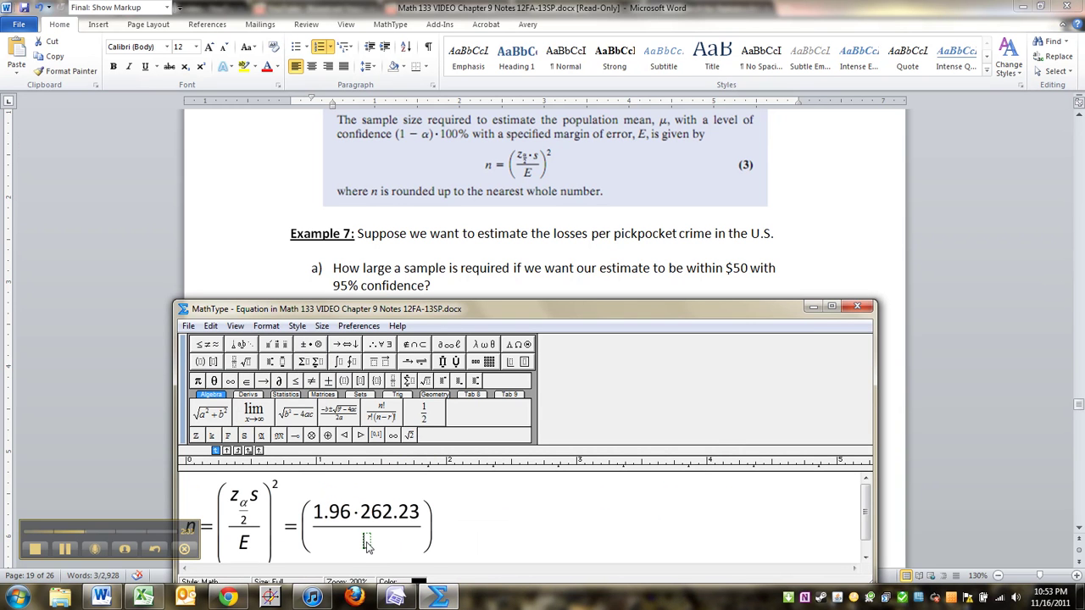
click(367, 543)
text(50)
key(Tab)
key(ctrl+h)
text(2)
drag(453, 546, 334, 531)
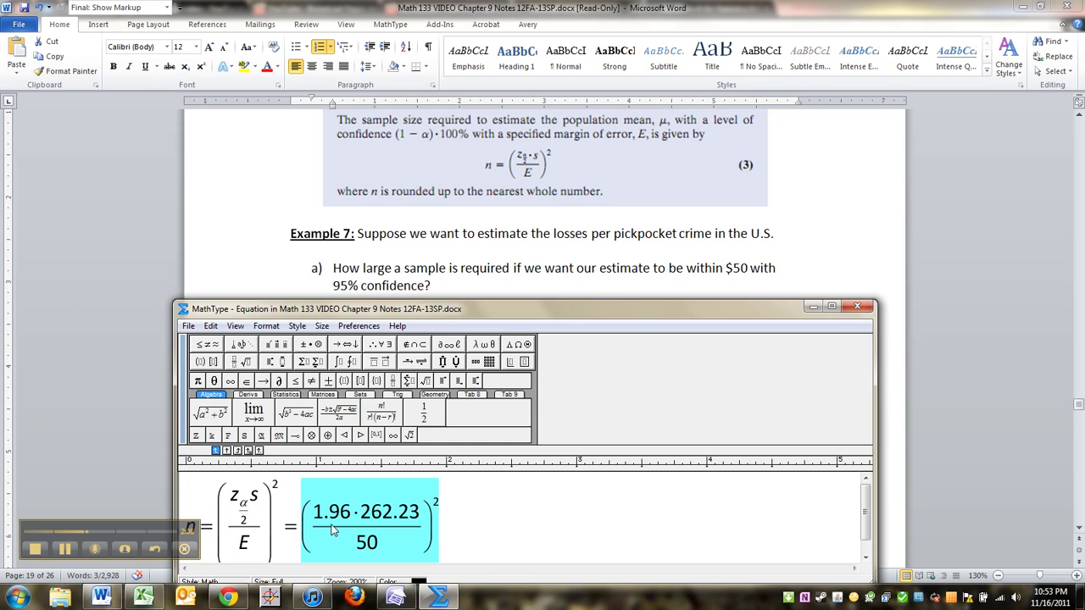
click(143, 598)
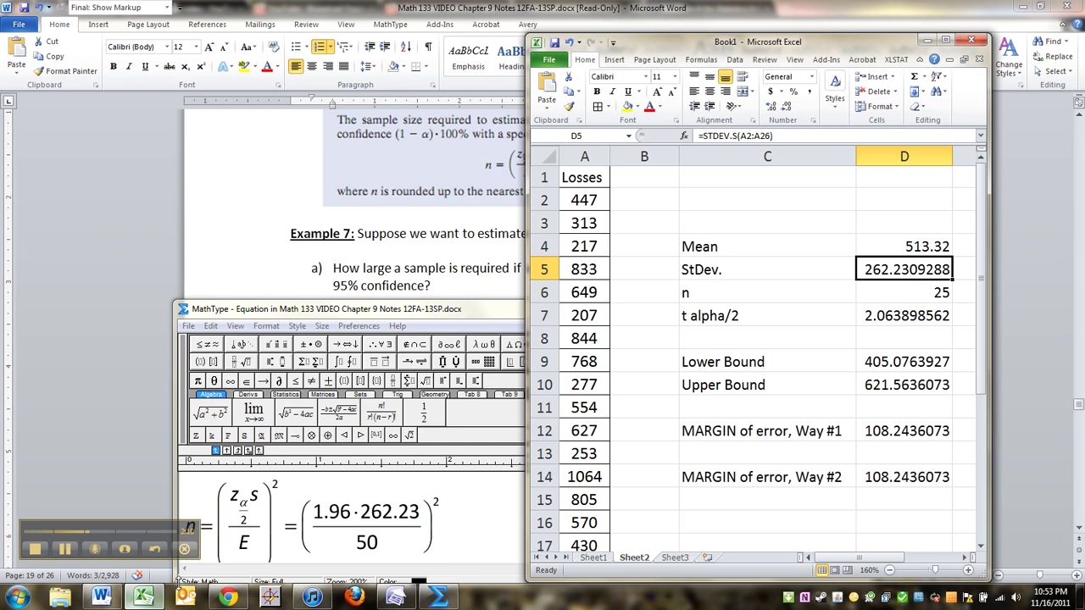
On Sheet3, enter =NORM.INV(0.025,0,1) in A1, giving the critical z value -1.95996
click(676, 558)
scroll(705, 428, up, 4)
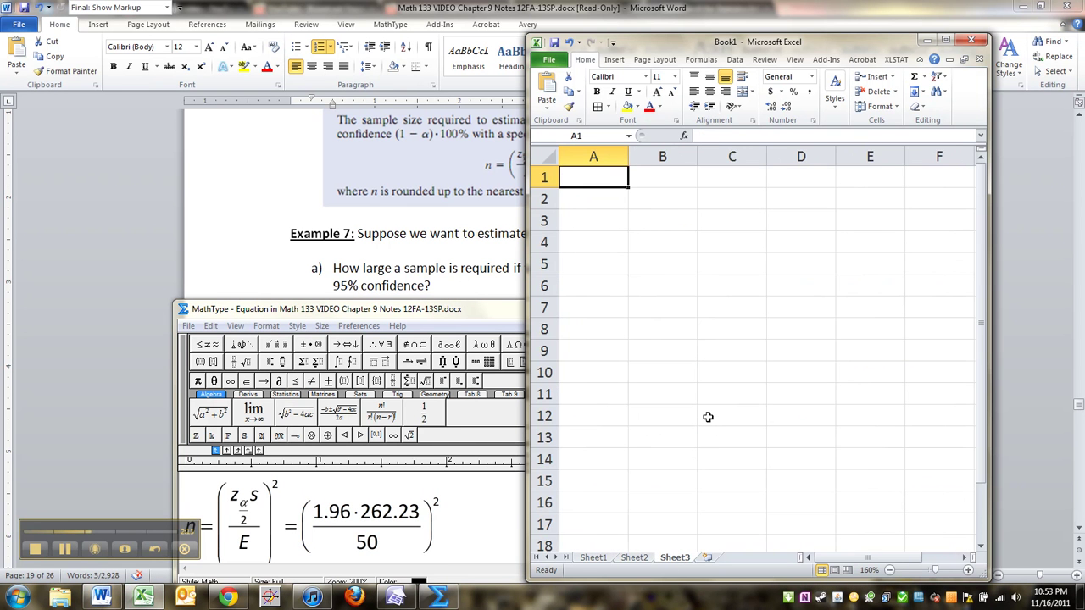
text(=)
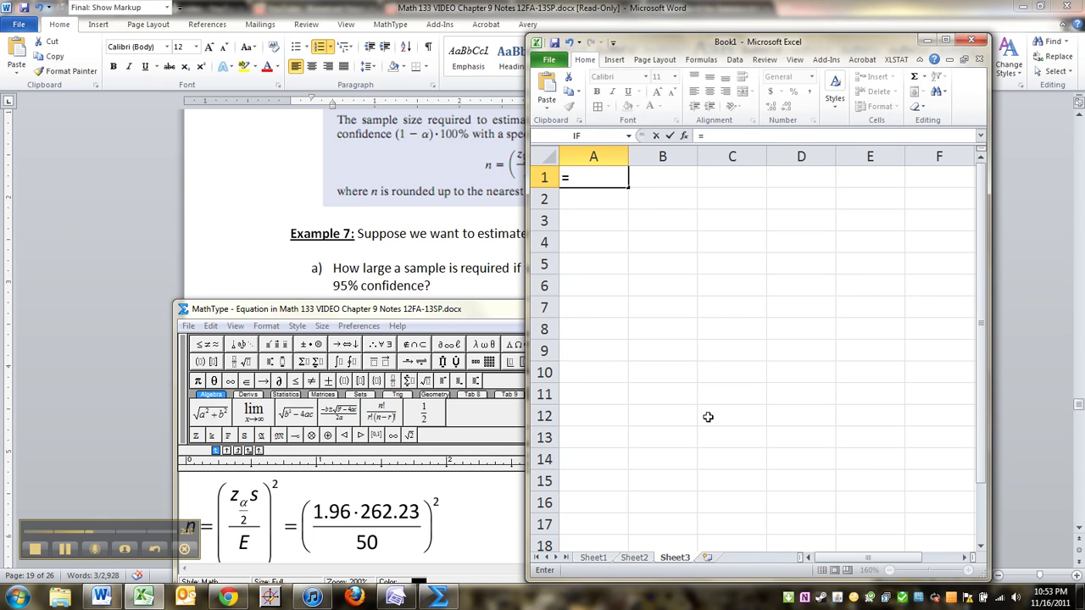
text(NORM.INV)
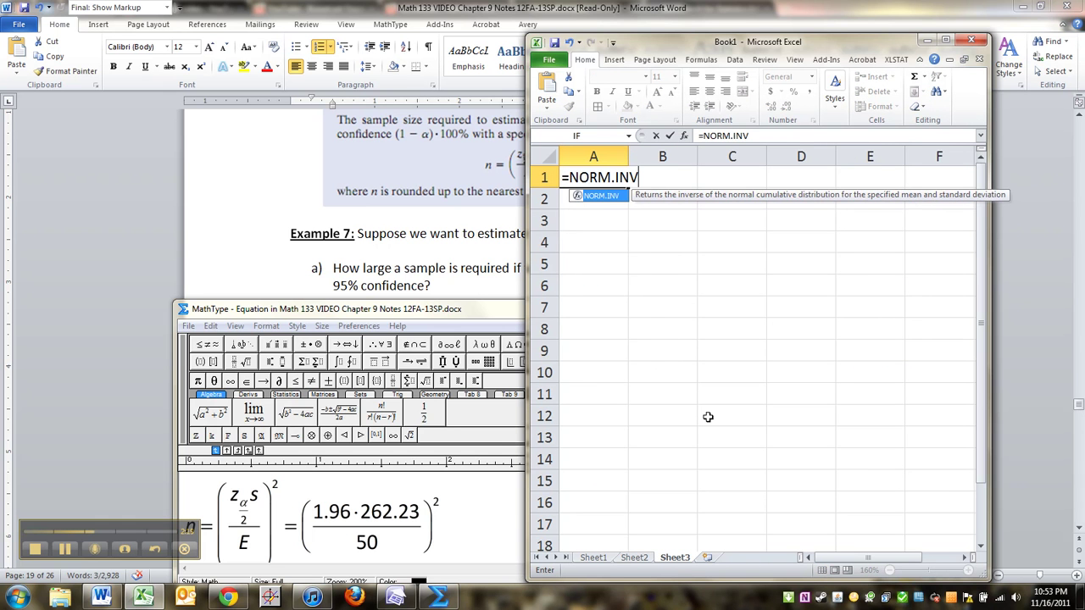
text(()
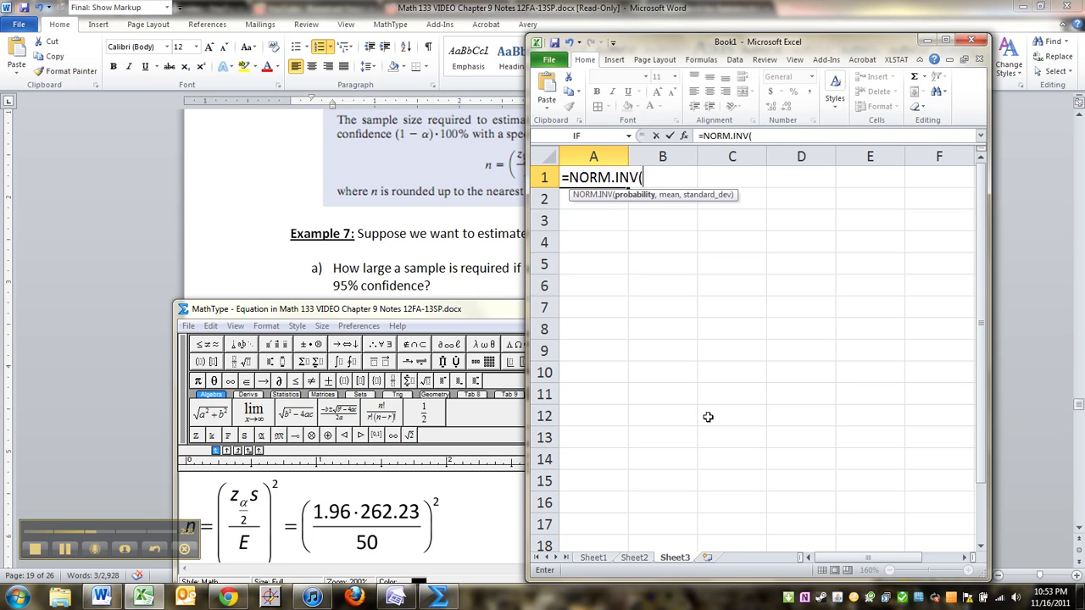
text(0.025,0,1))
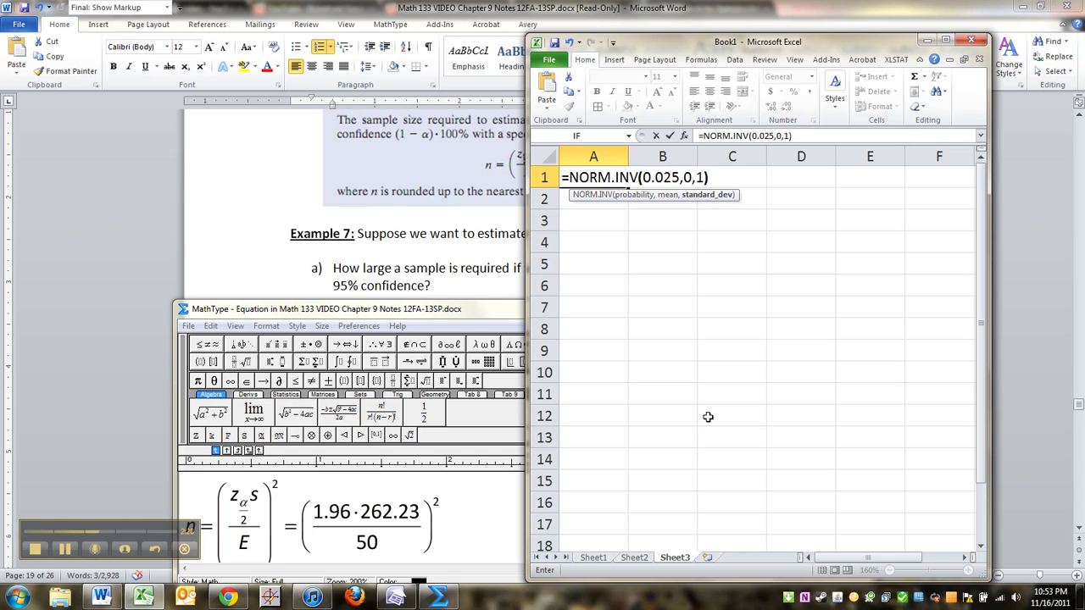
key(Return)
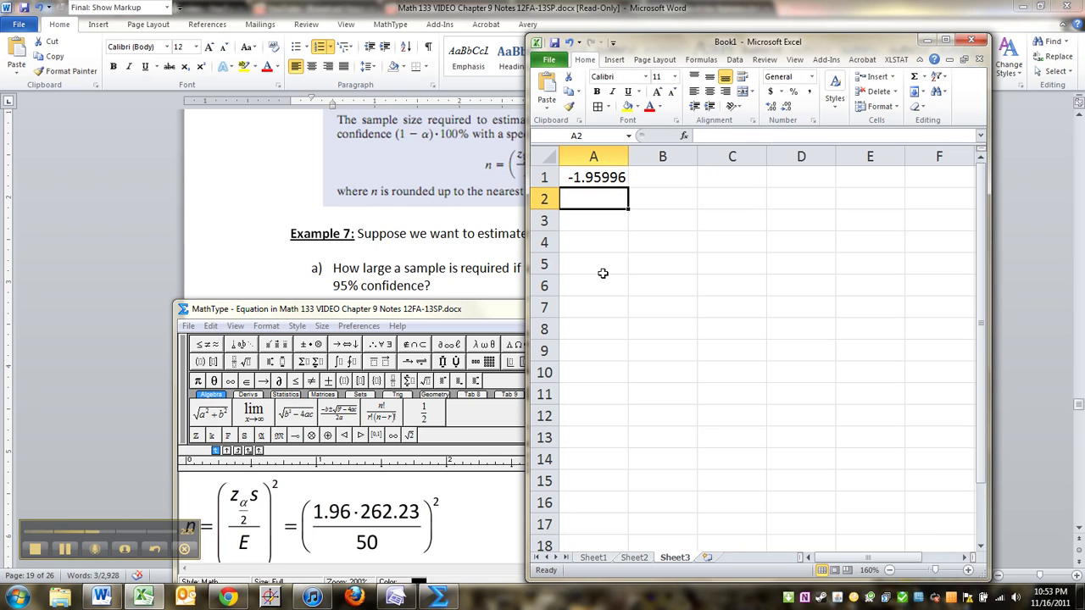
click(604, 172)
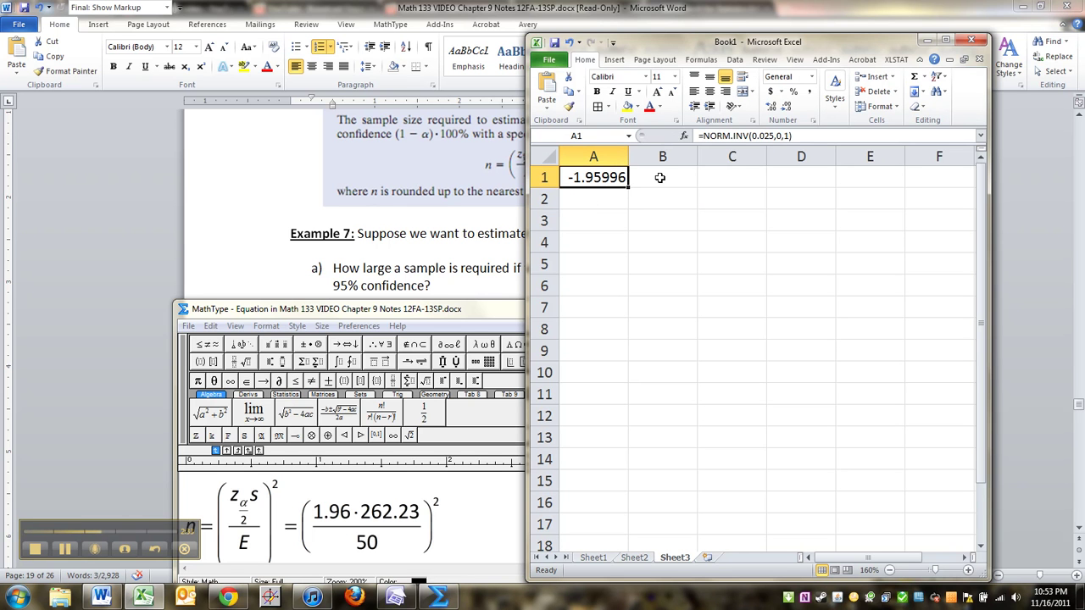
key(Return)
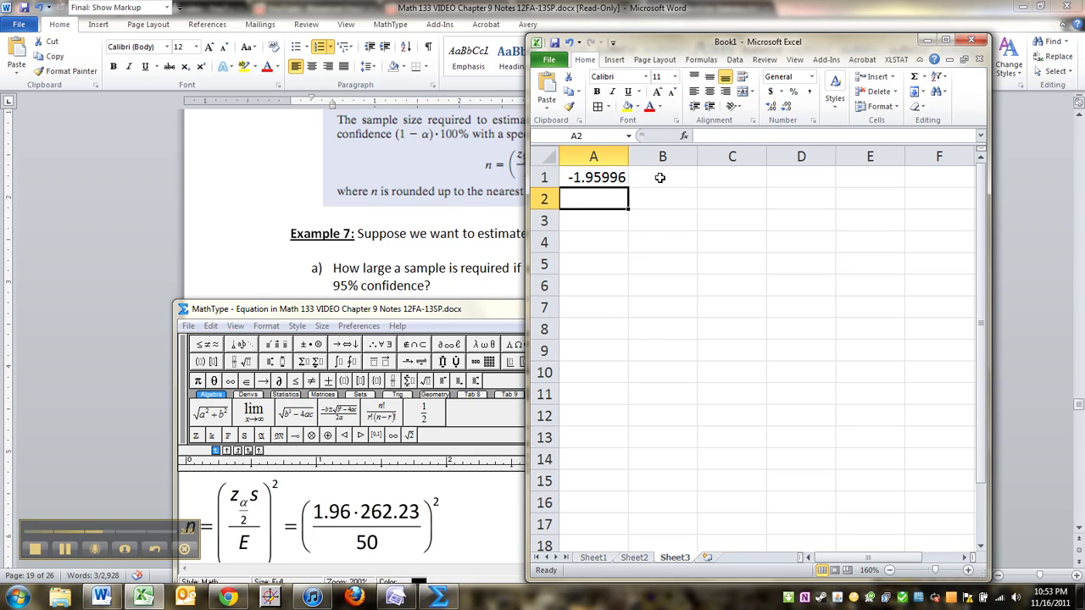
In A2, enter =(A1*262.23/50)^2, which evaluates to 105.663
text(=)
click(598, 176)
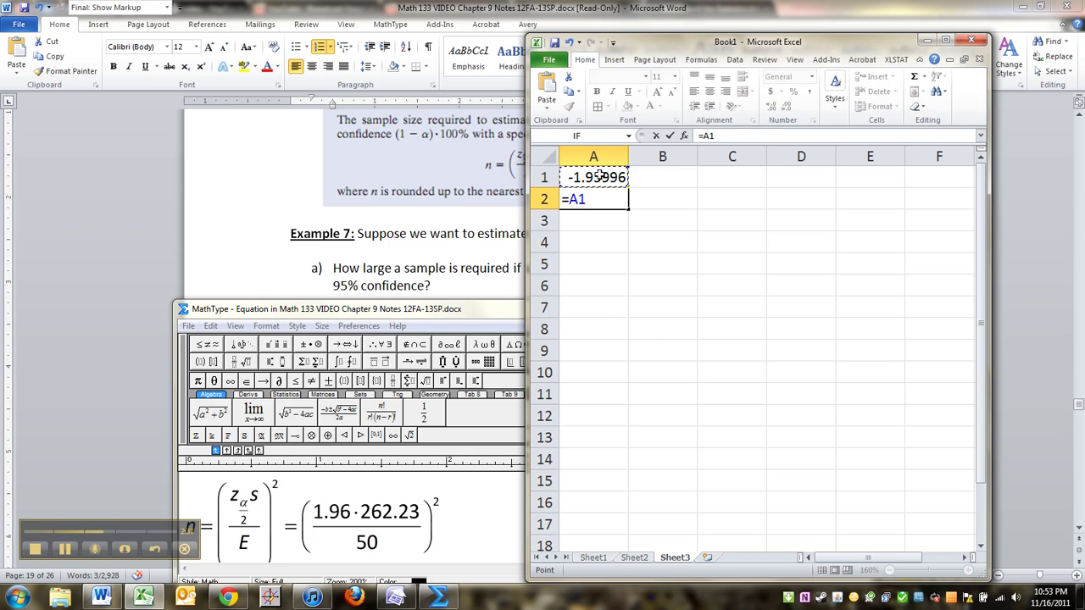
key(BackSpace)
text(()
click(598, 175)
text(*262.26)
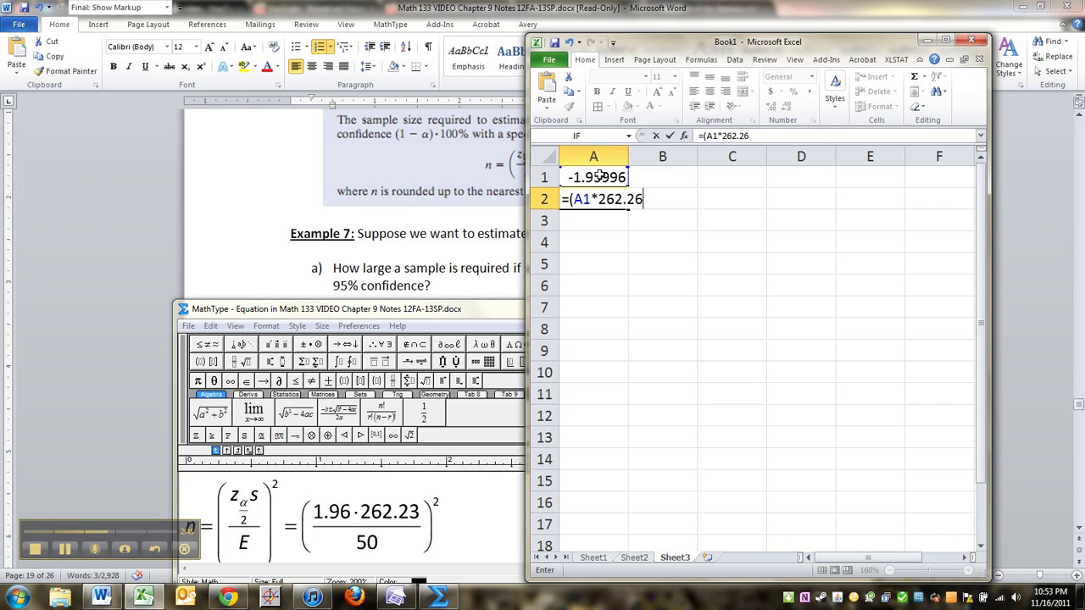
key(BackSpace)
text(3/50))
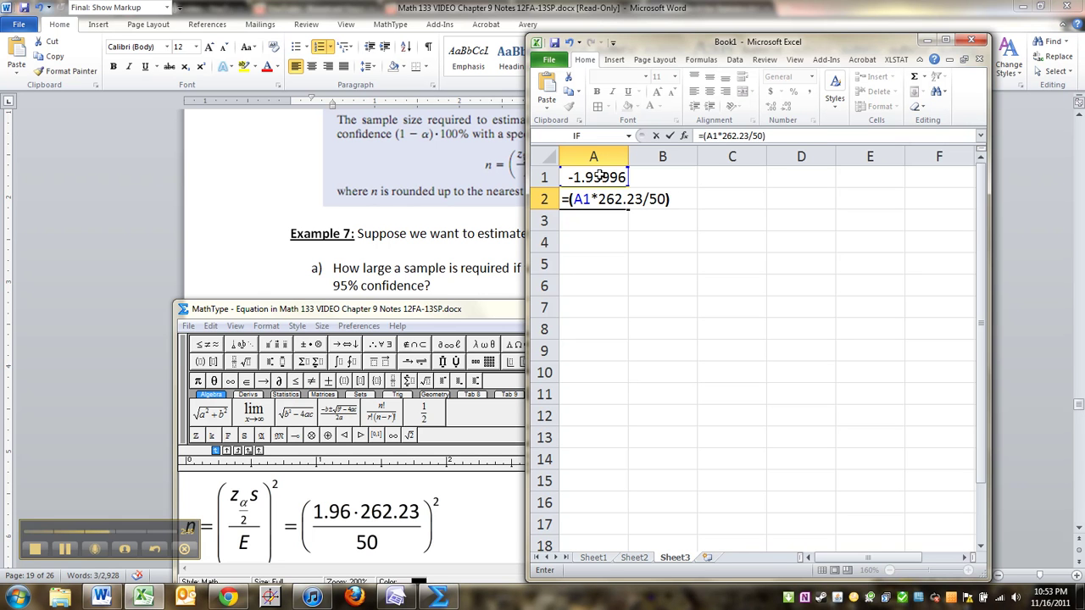
text(^2)
key(Return)
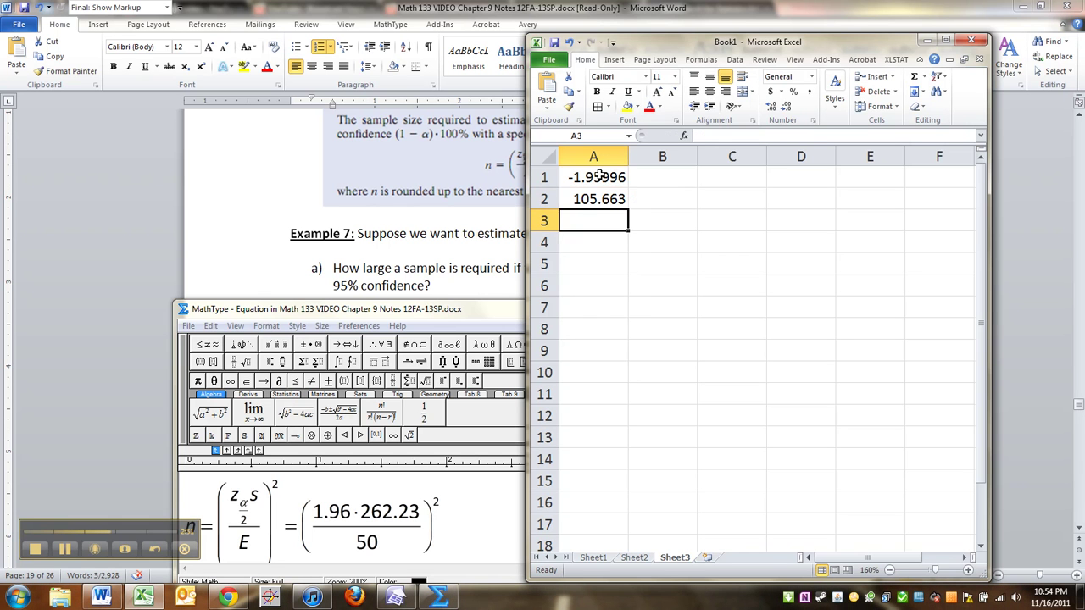
click(587, 200)
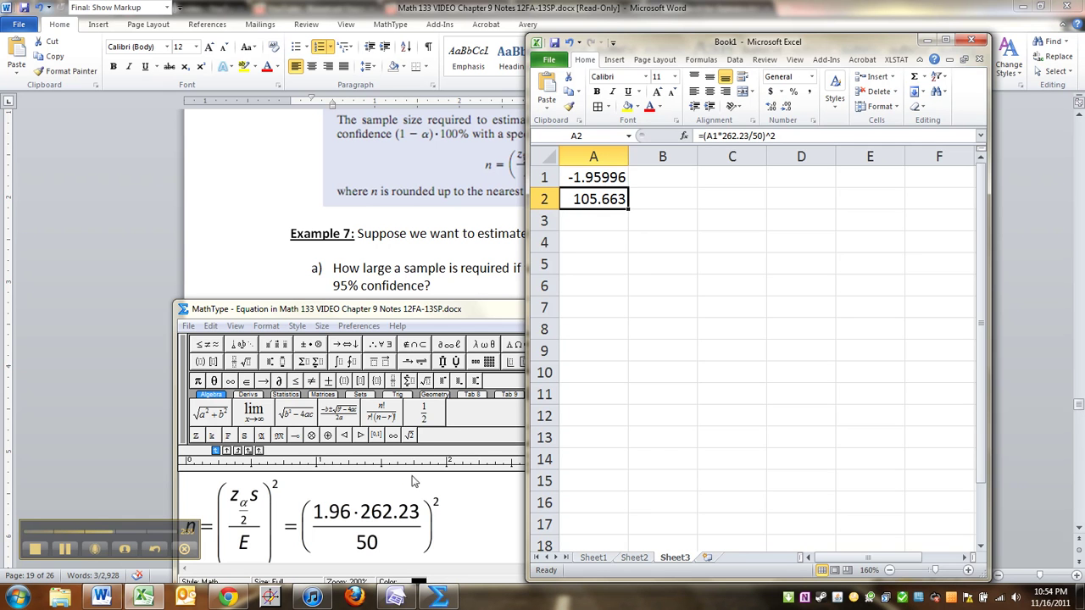
Finish the MathType equation with = 105.663 = 106 and close it to update Word
click(455, 527)
key(ctrl+a)
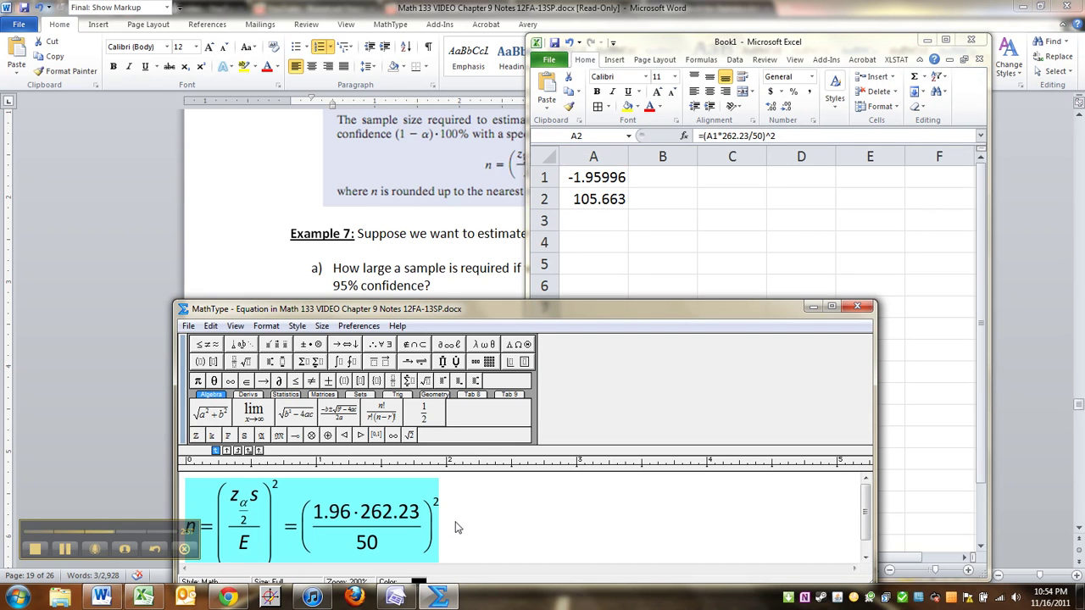
click(455, 527)
text(= 105)
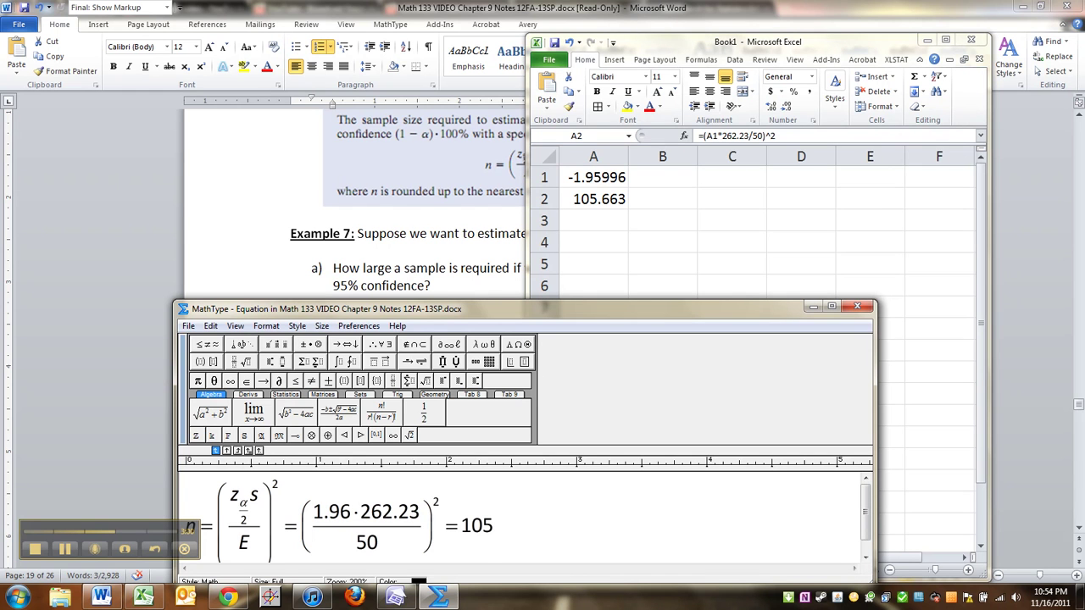
text(.663 = 106)
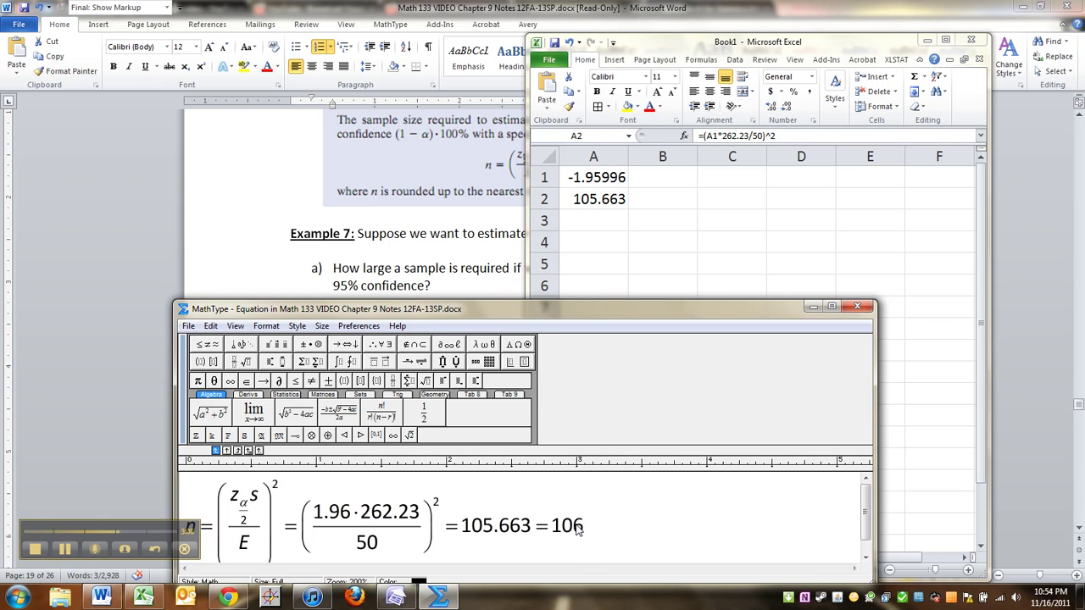
click(857, 306)
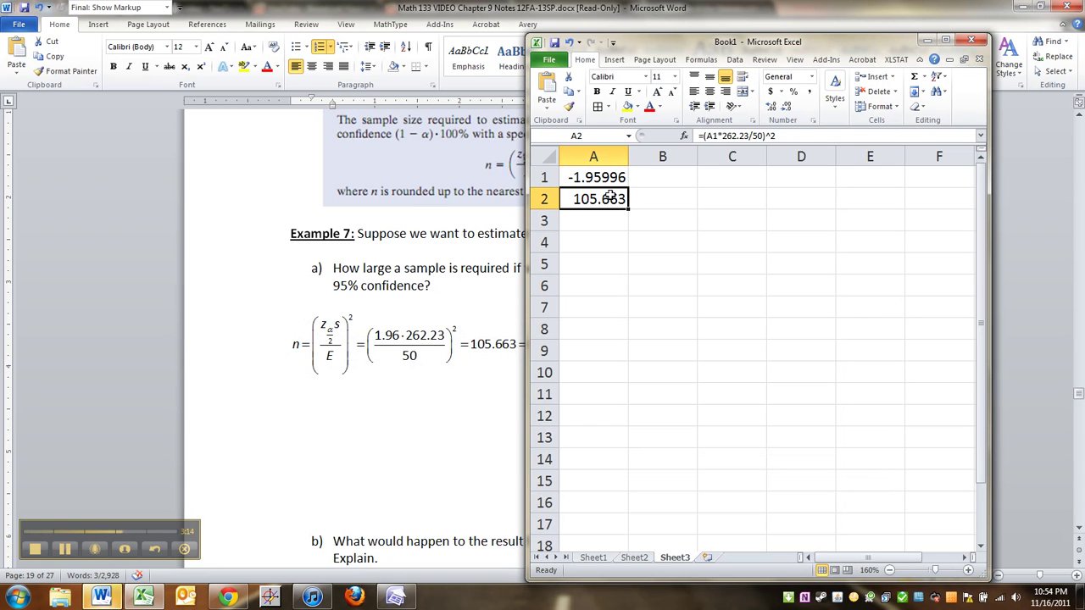
Insert a label column, label A1 'z', and move the 105.663 result down to B6
key(Up)
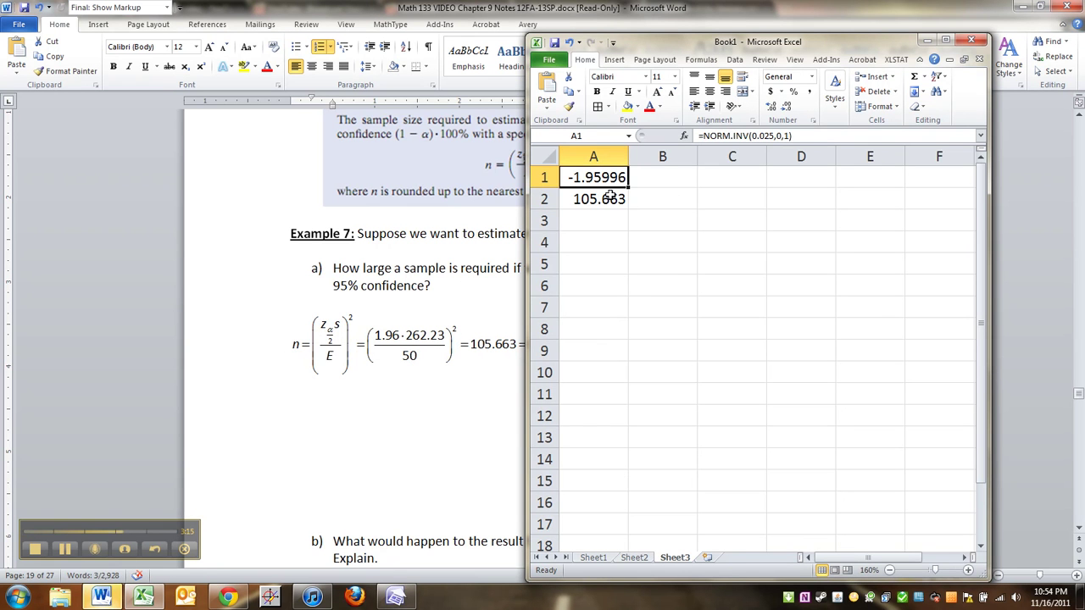
click(594, 156)
right_click(594, 156)
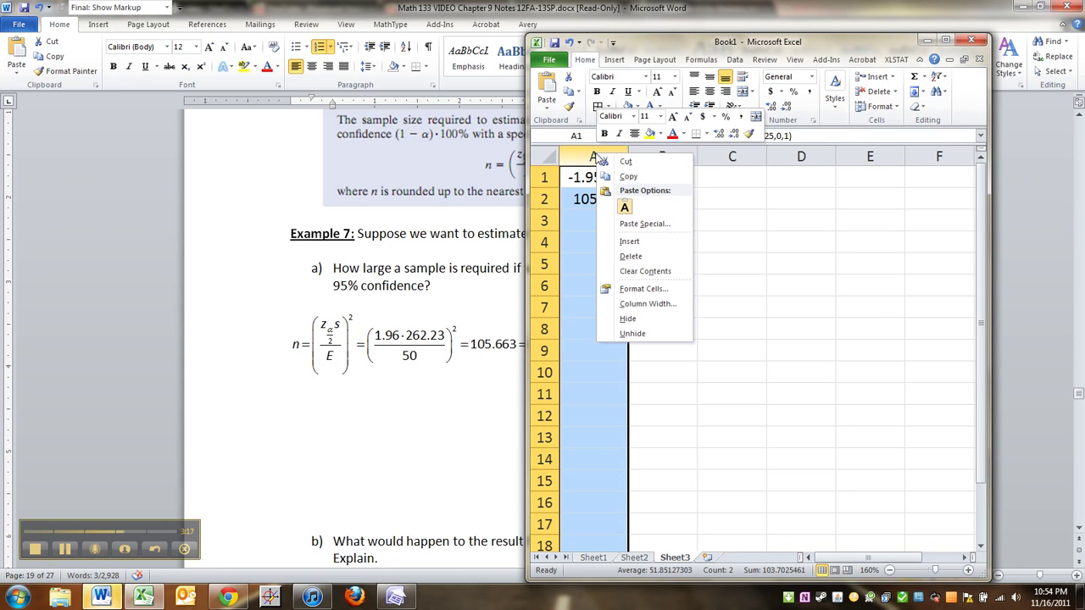
click(644, 245)
click(596, 175)
text(z)
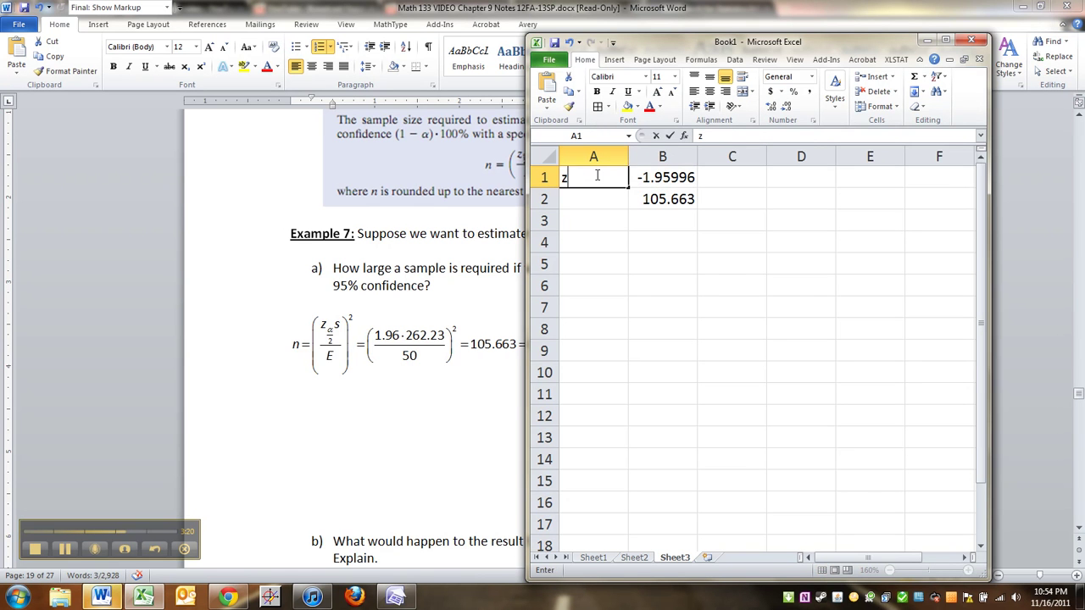
key(Return)
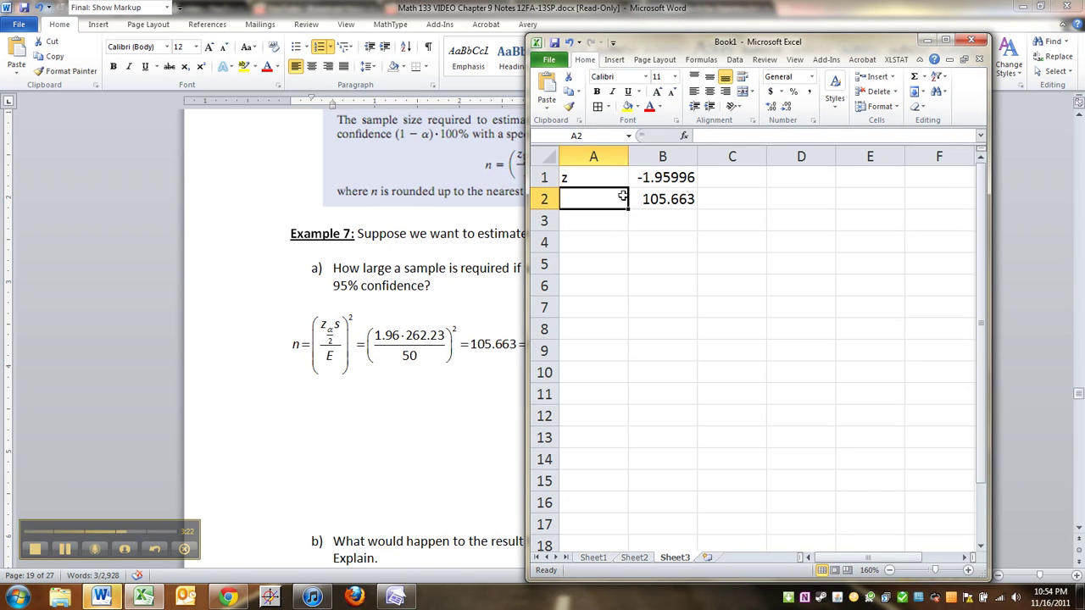
click(667, 212)
drag(667, 212, 645, 284)
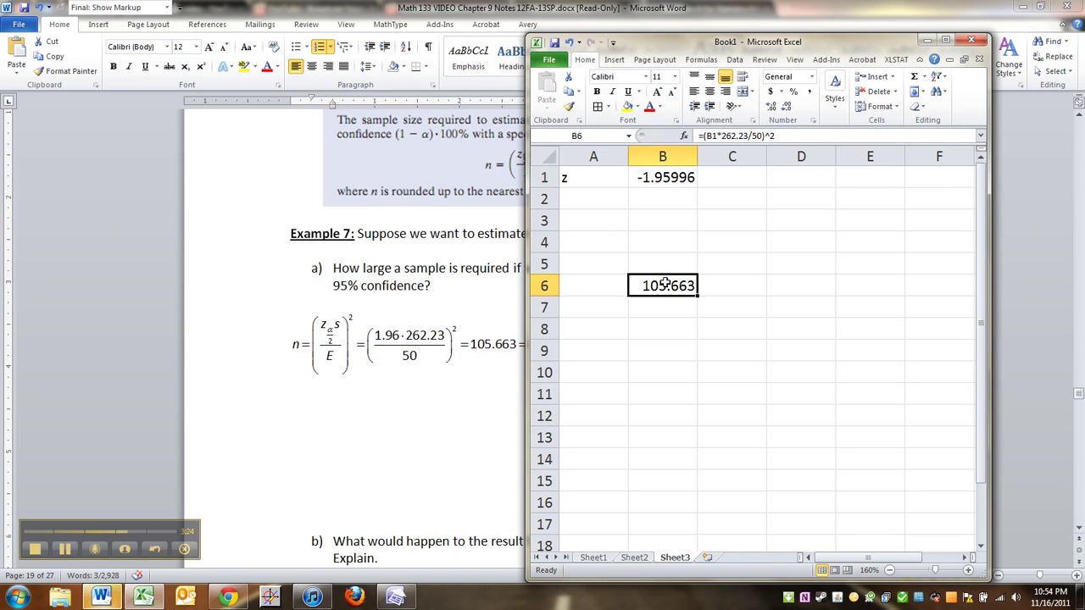
Label s and E, linking s to Sheet2's D5 standard deviation and setting E to 50
click(603, 197)
text(s)
key(Tab)
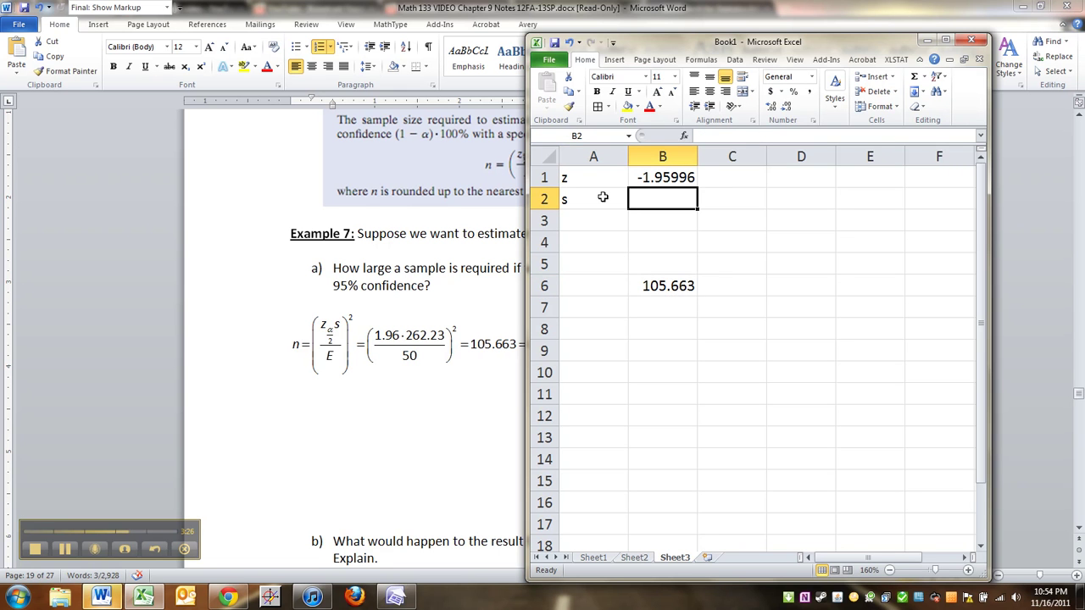
text(=)
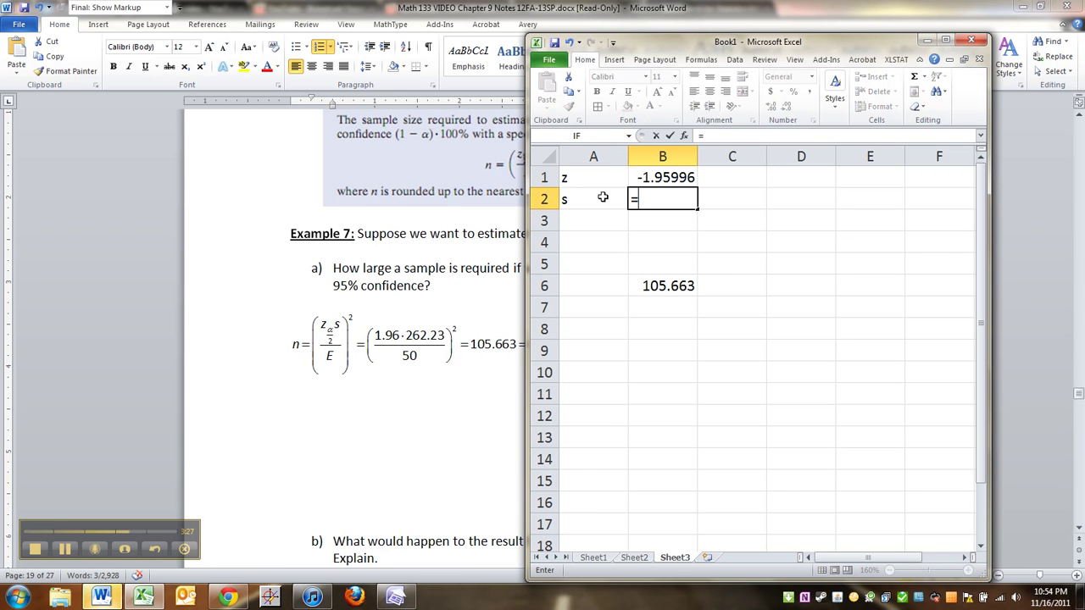
click(638, 560)
click(907, 272)
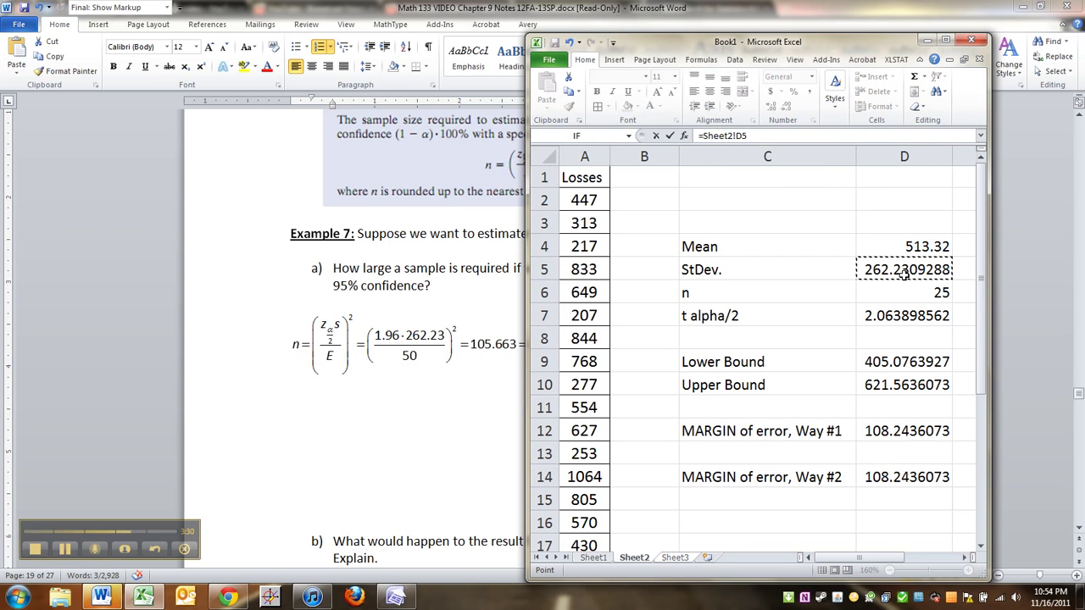
key(Return)
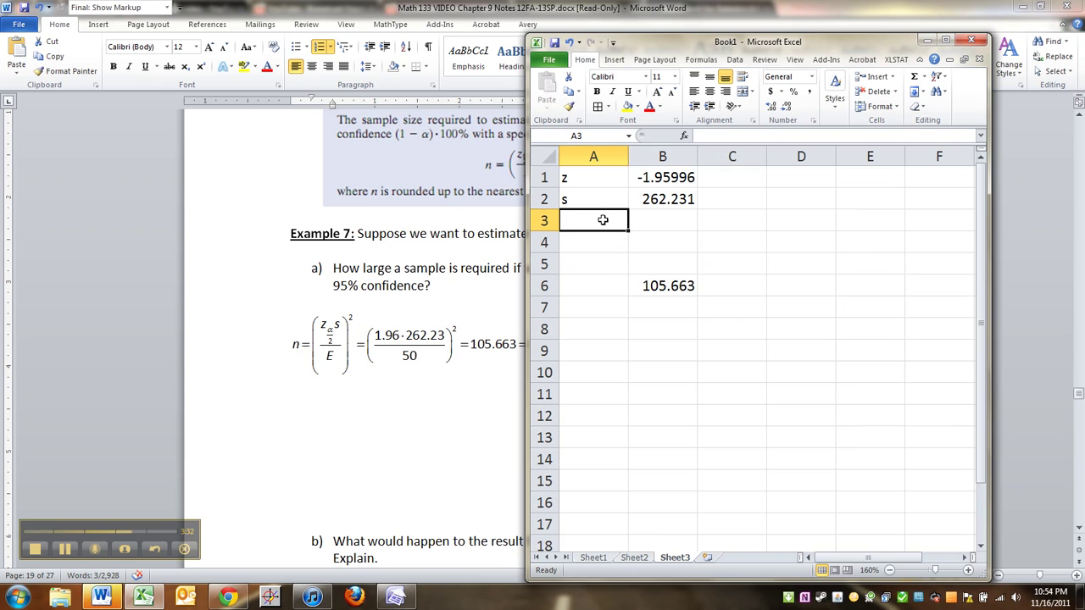
text(E)
key(Tab)
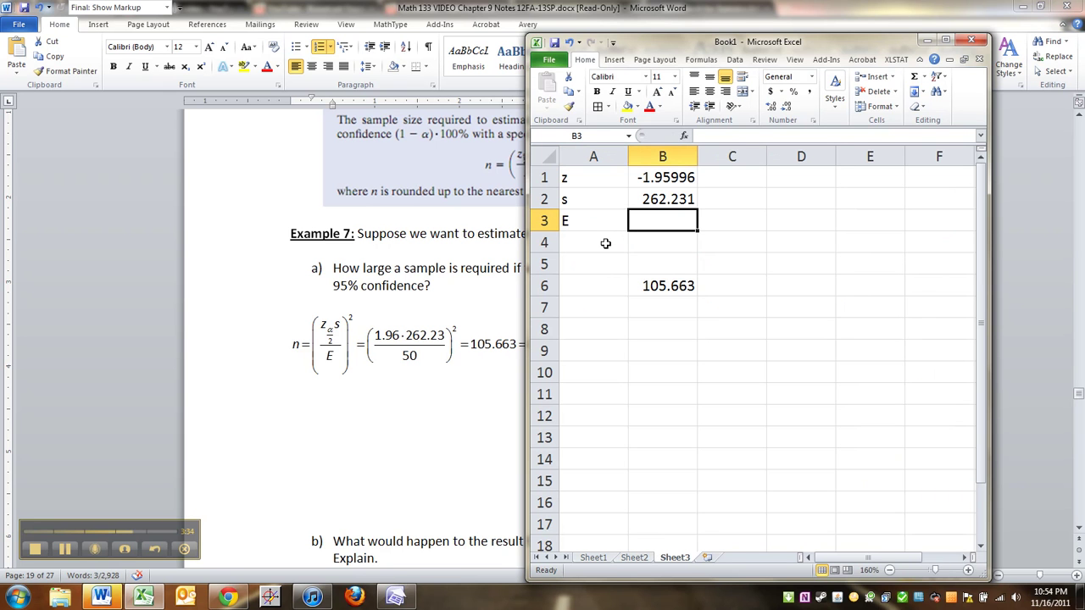
text(50)
key(Return)
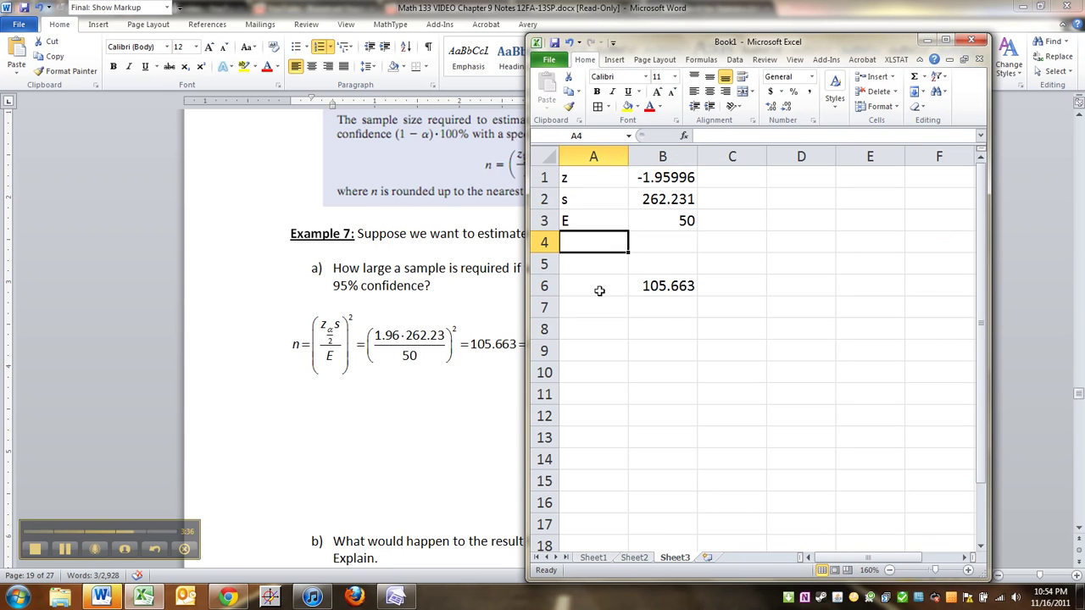
Label A6 'n' and enter =(B1*B2/B3)^2 in B6
click(600, 291)
text(Sa)
key(BackSpace)
key(BackSpace)
text(n)
key(Tab)
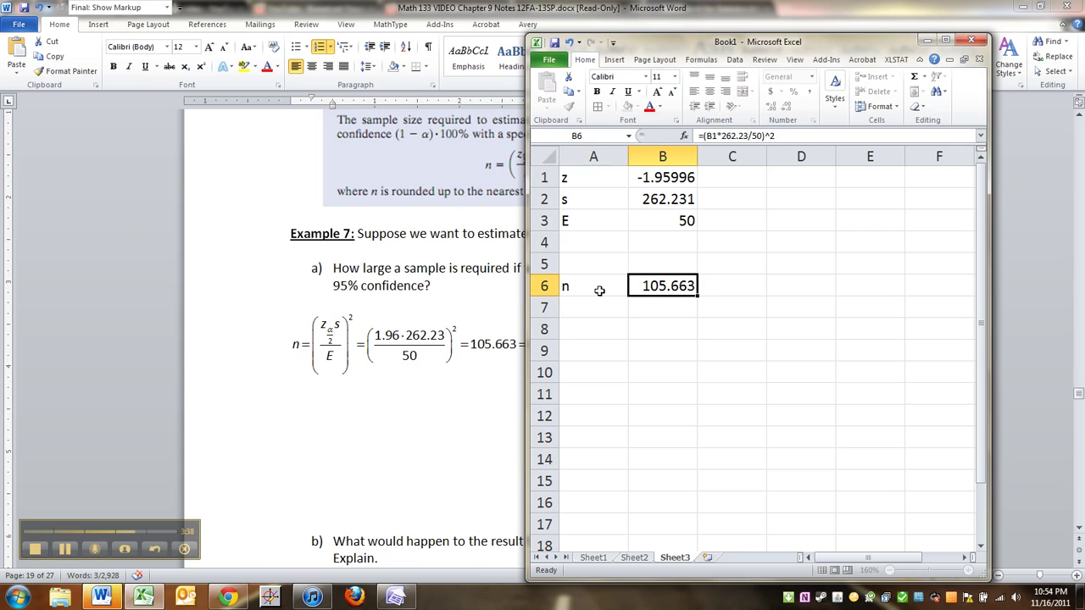
text(=)
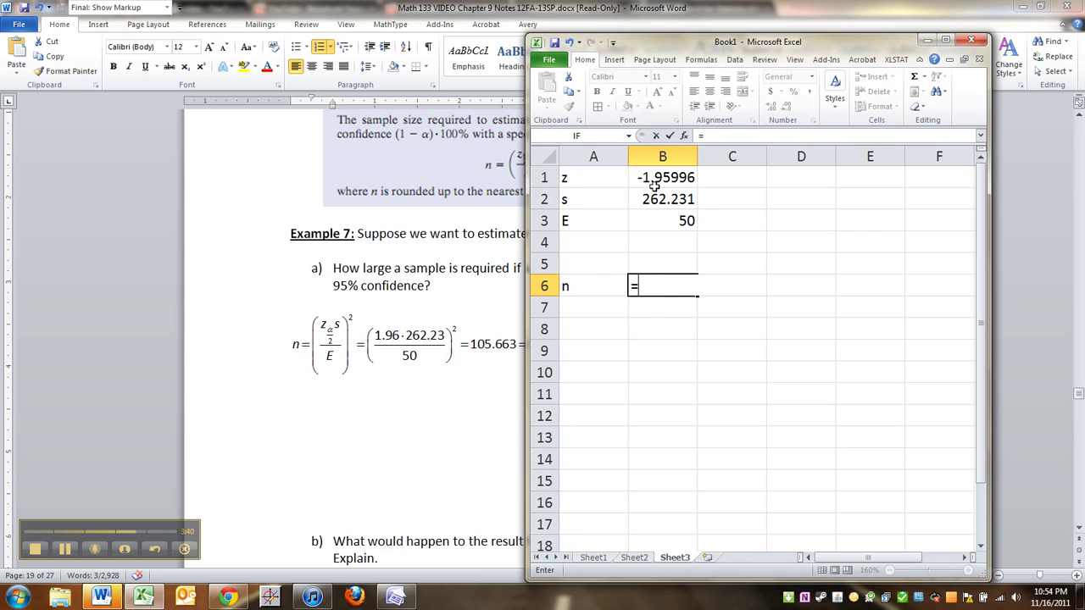
text(()
click(660, 177)
text(*)
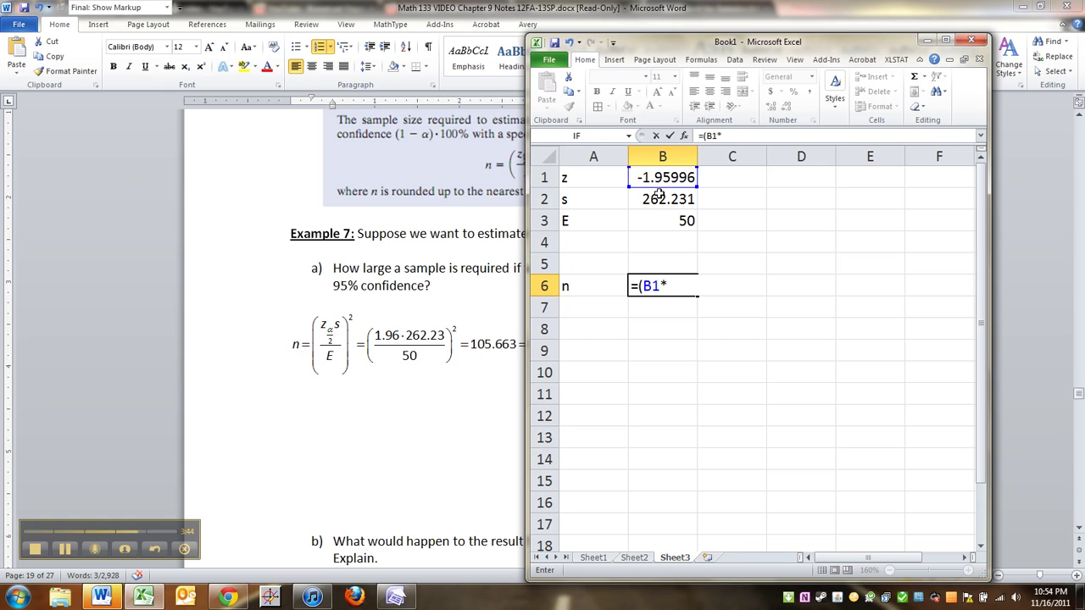
click(658, 194)
text(/)
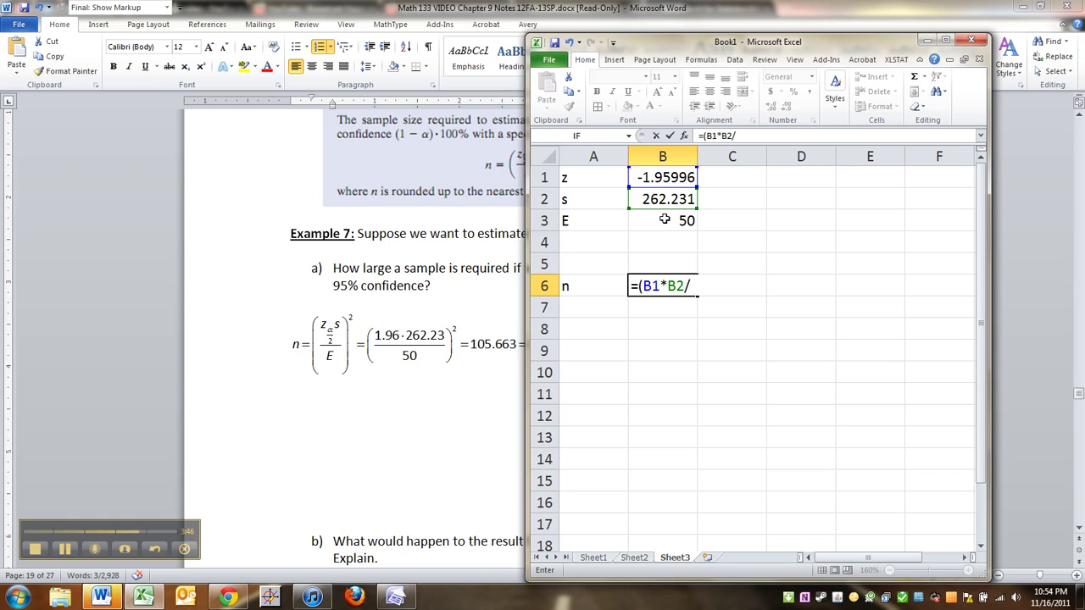
click(665, 219)
text()^2)
key(Return)
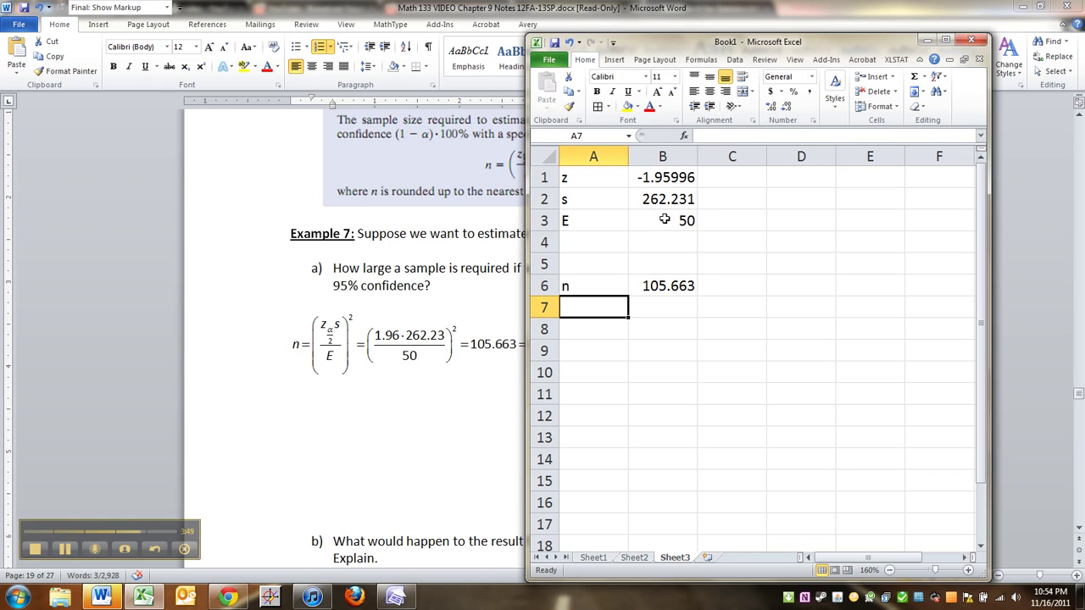
Autofit column B so n shows as 105.6632585 at full precision
click(679, 285)
drag(697, 153, 697, 154)
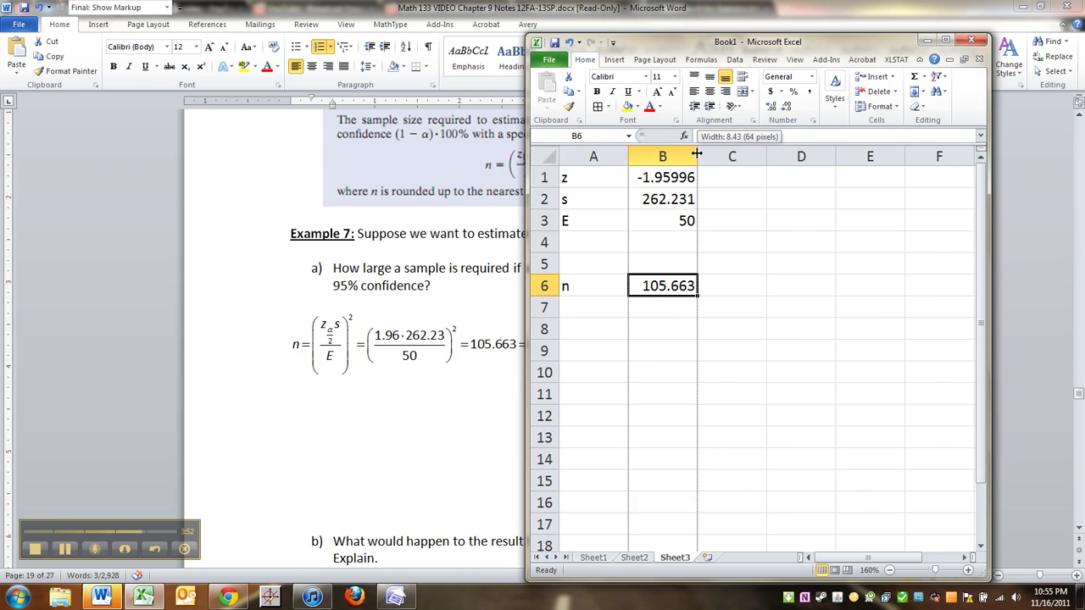
double_click(697, 154)
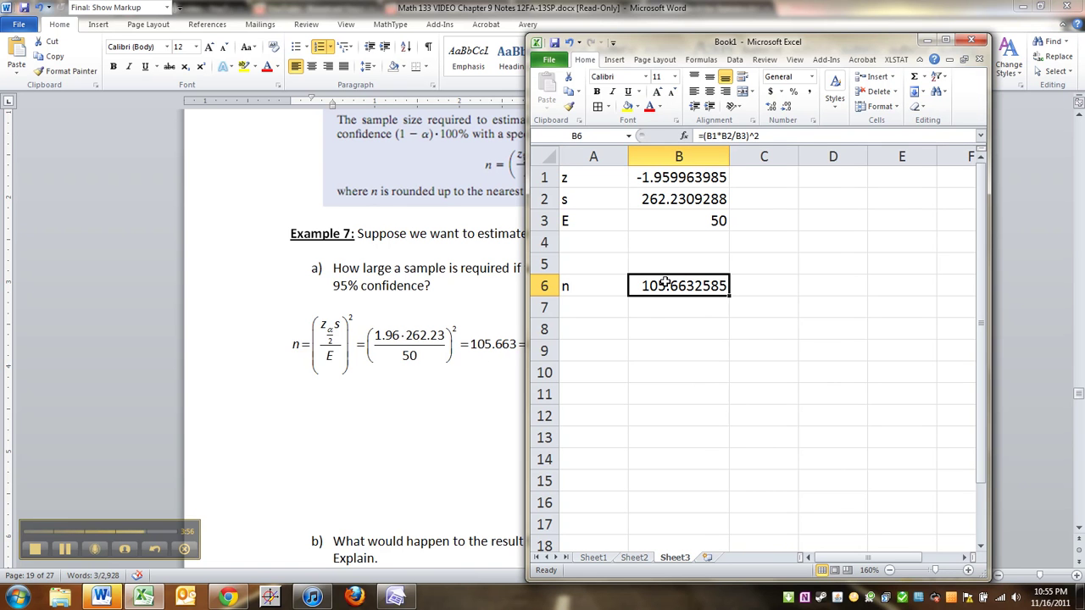
click(430, 363)
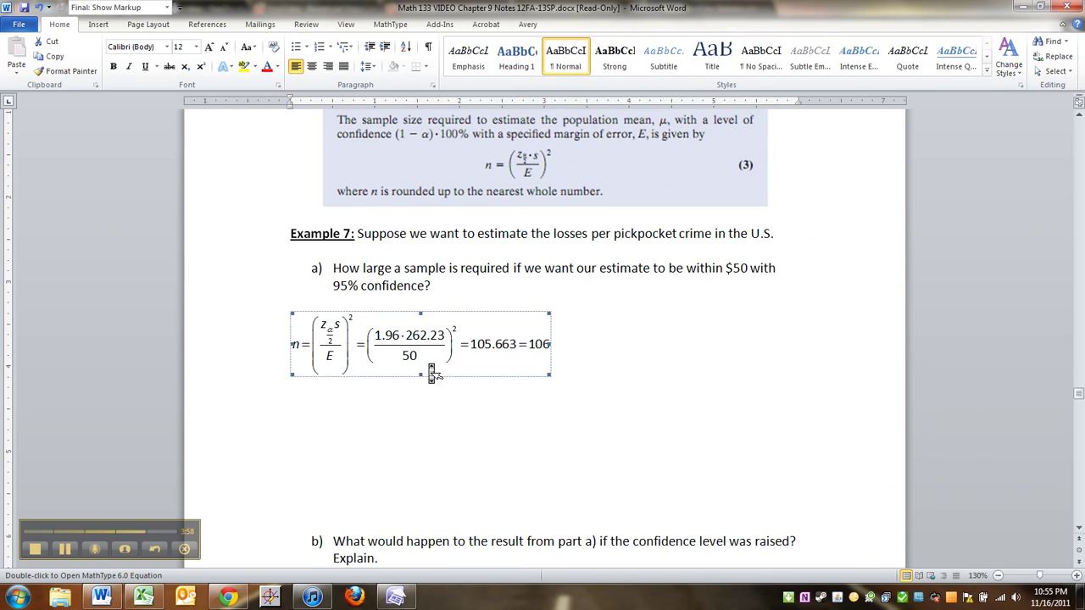
Scroll down to Example 7's parts b) and c) and place the cursor under b)
scroll(429, 364, down, 6)
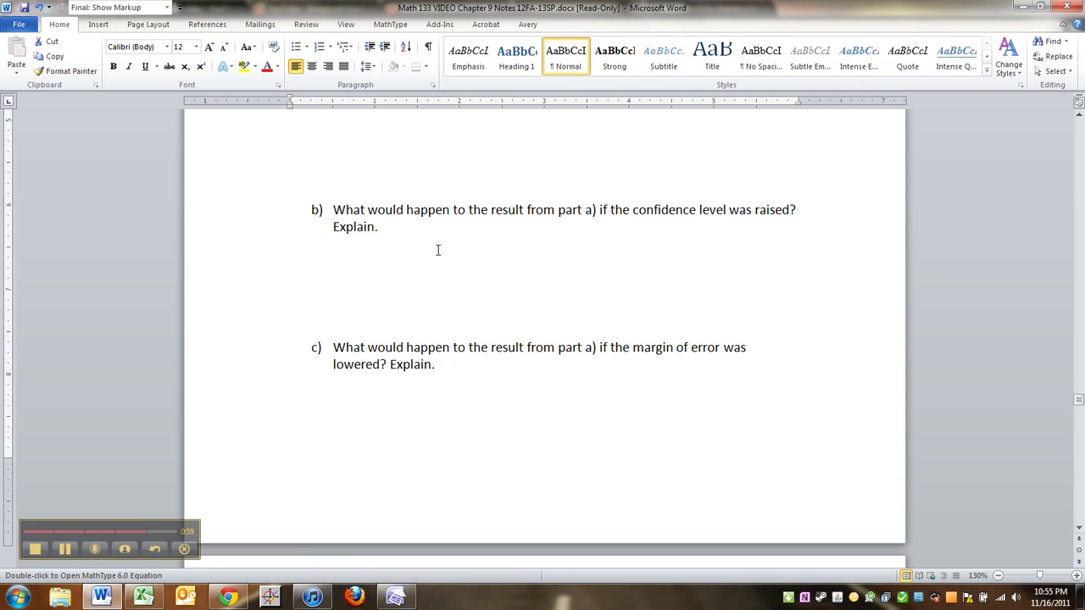
click(437, 250)
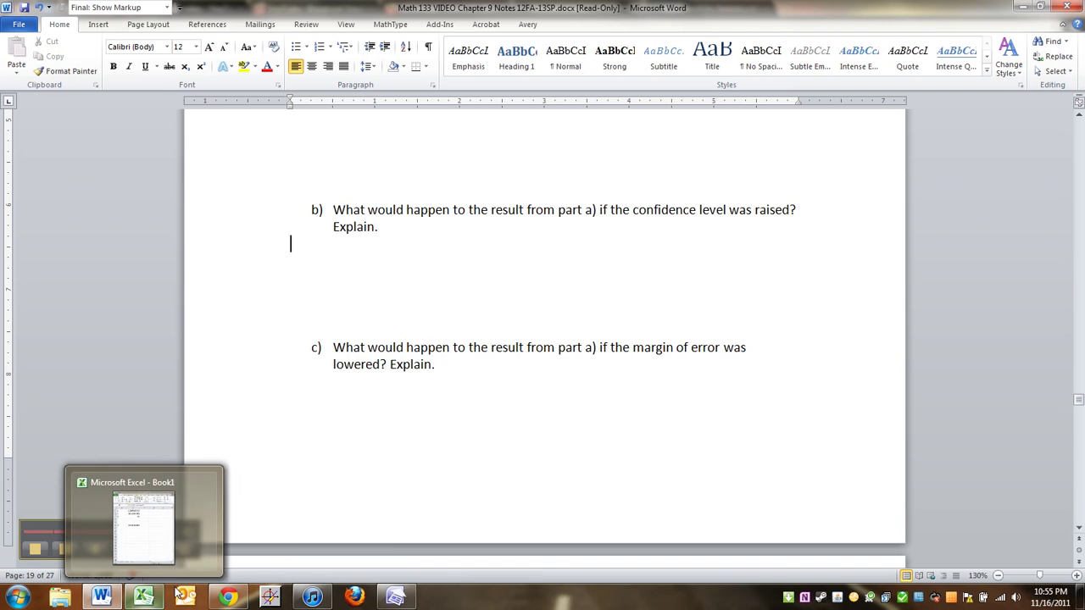
Change B1 to =NORM.INV(0.005,0,1), making z -2.5758 and raising n to 182.4996
click(144, 598)
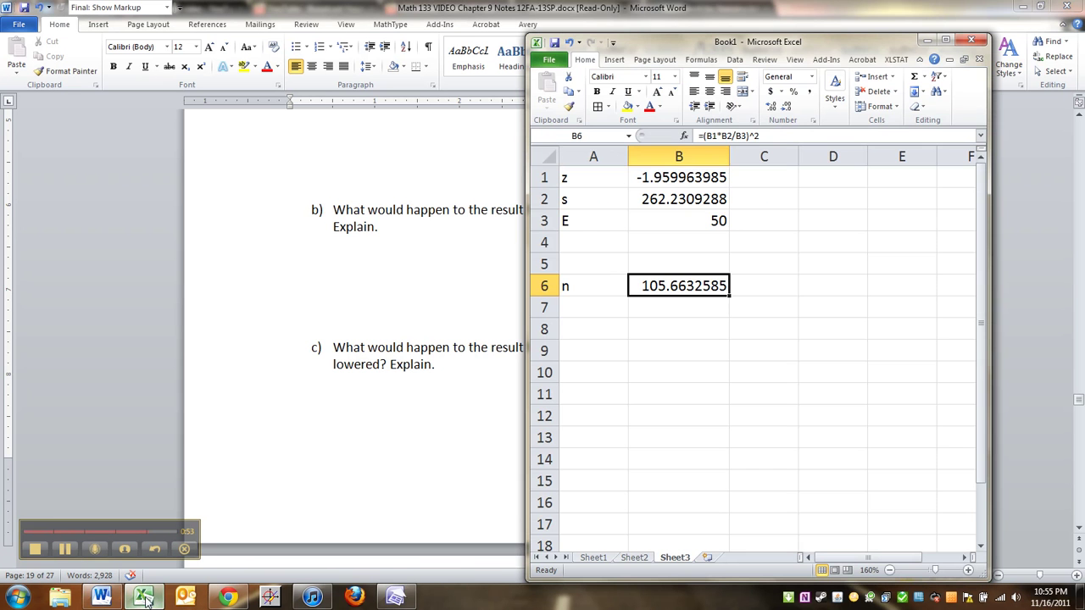
click(686, 182)
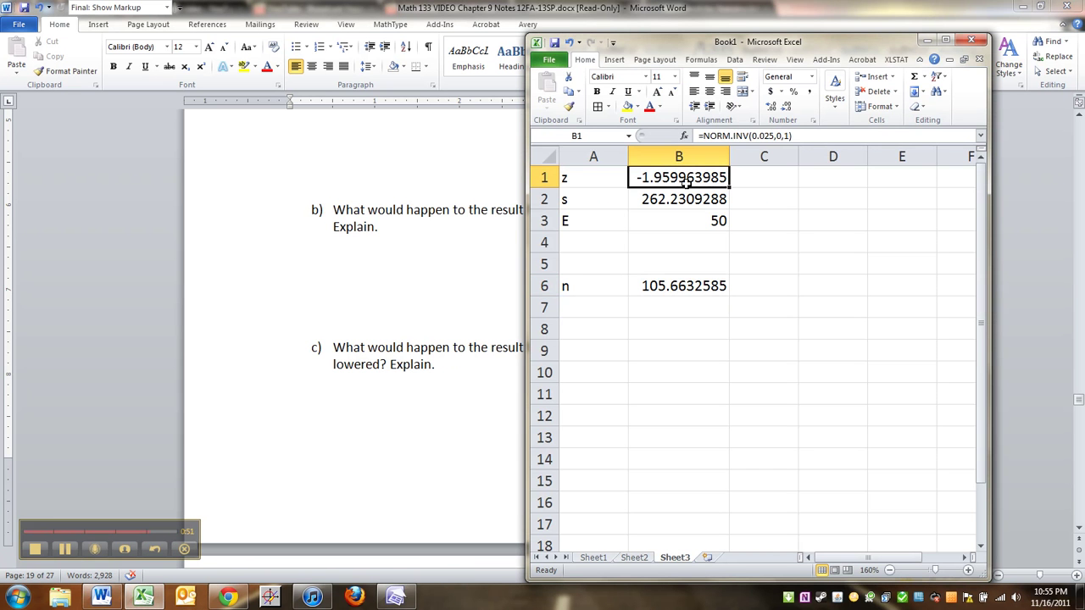
click(770, 135)
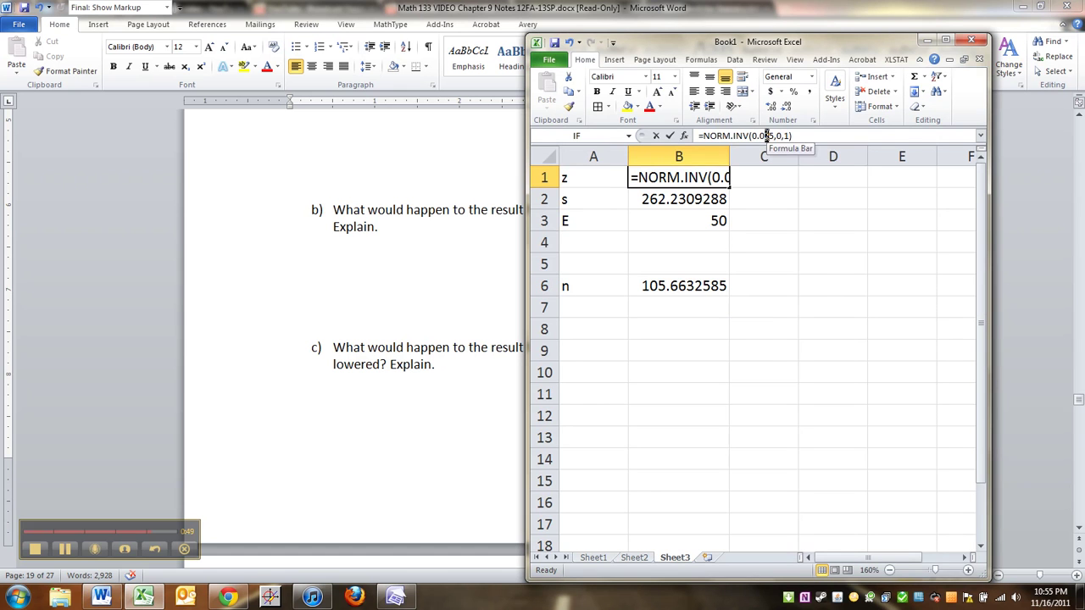
key(BackSpace)
text(0)
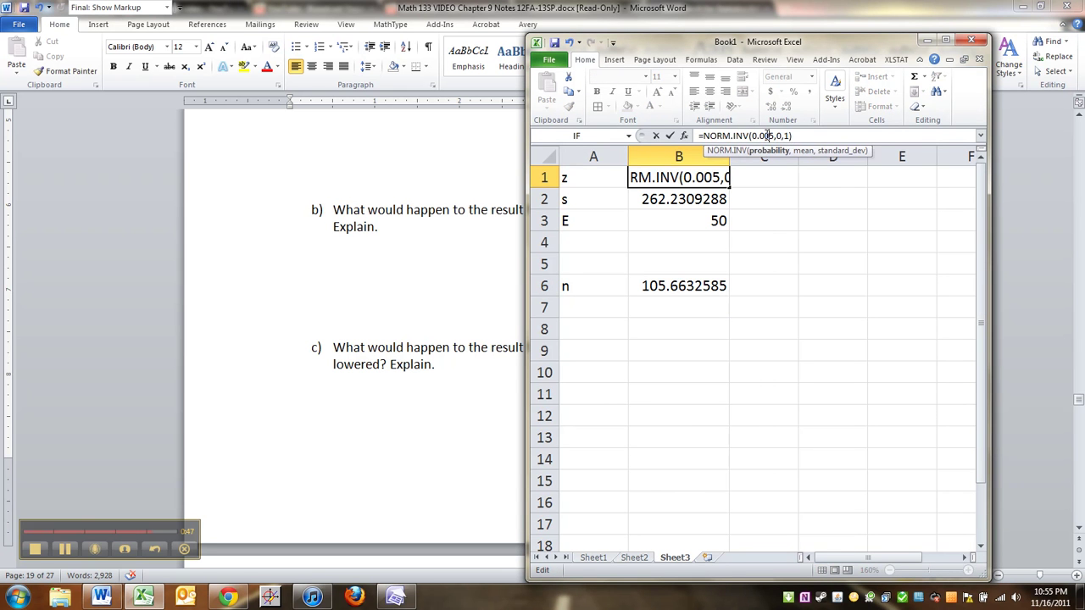
key(Return)
click(703, 175)
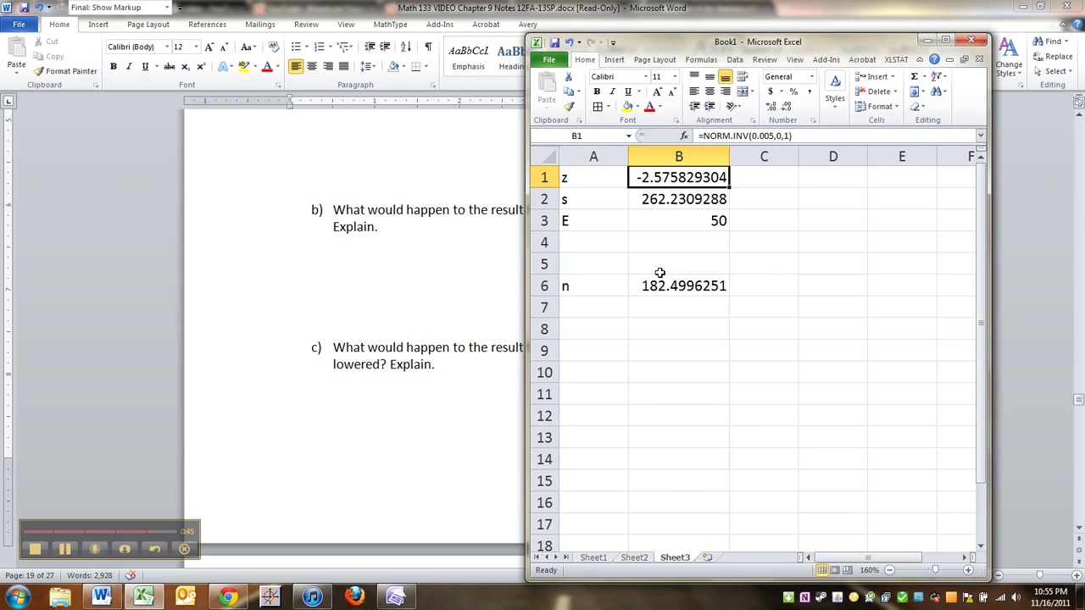
click(654, 283)
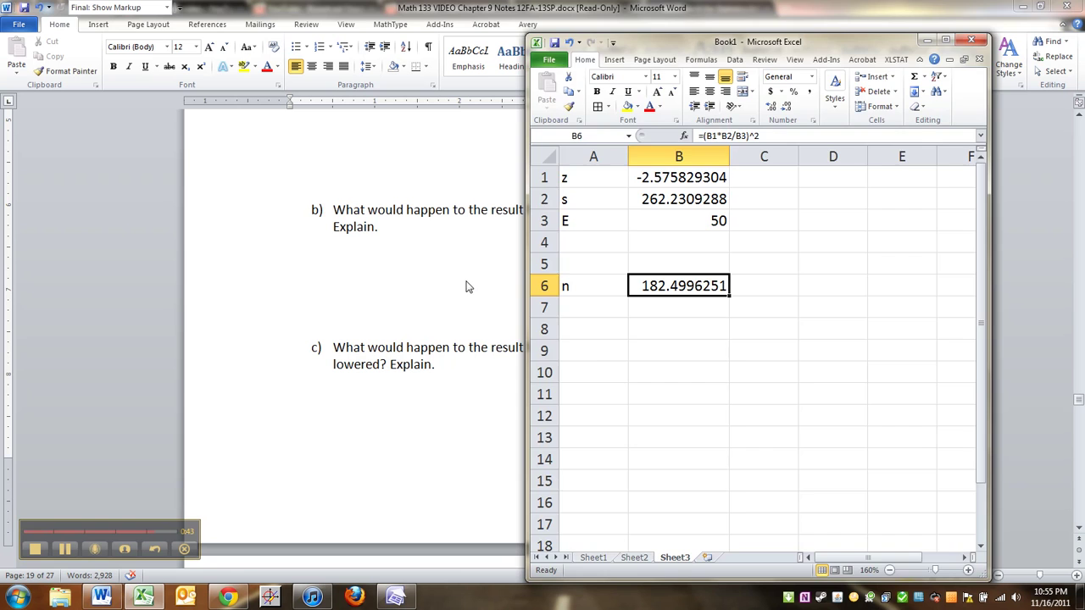
click(398, 260)
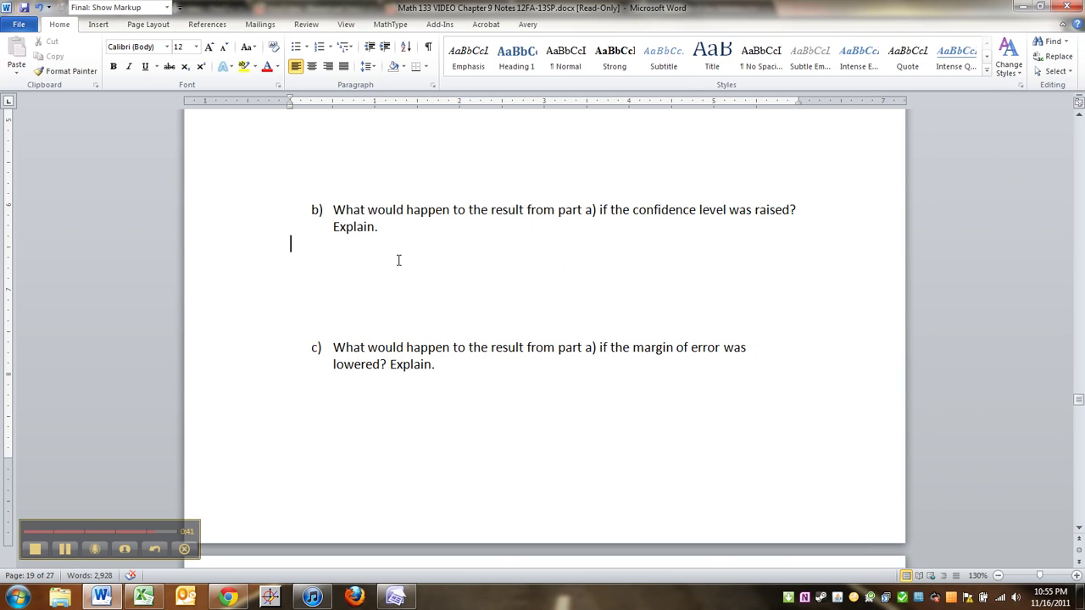
Answer part b) that more confidence needs a larger sample, and begin part c)'s answer
text(The sample size woul)
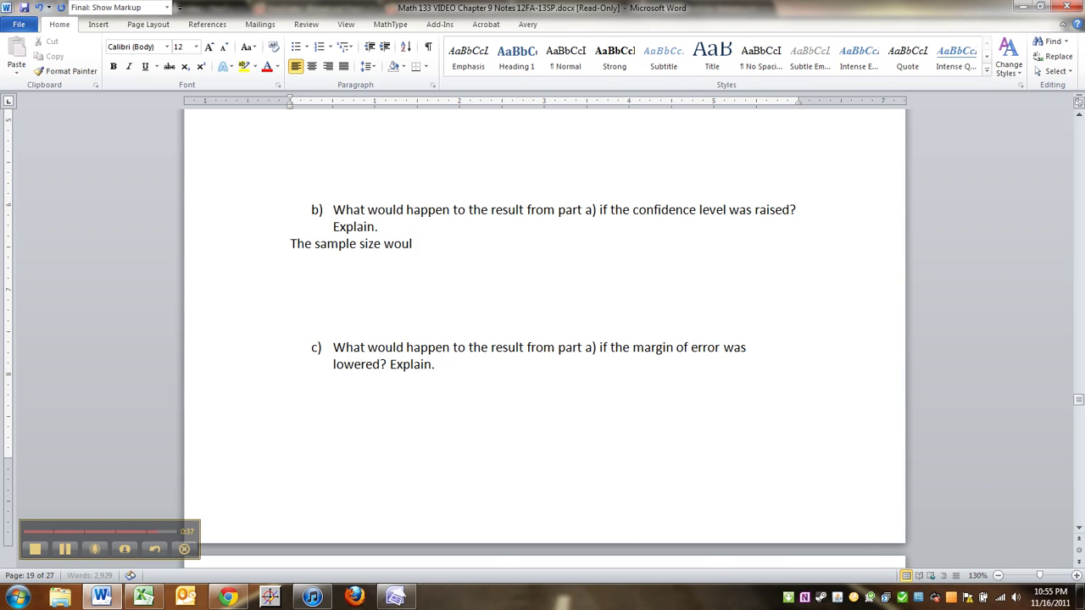
text(d increase because to be mo)
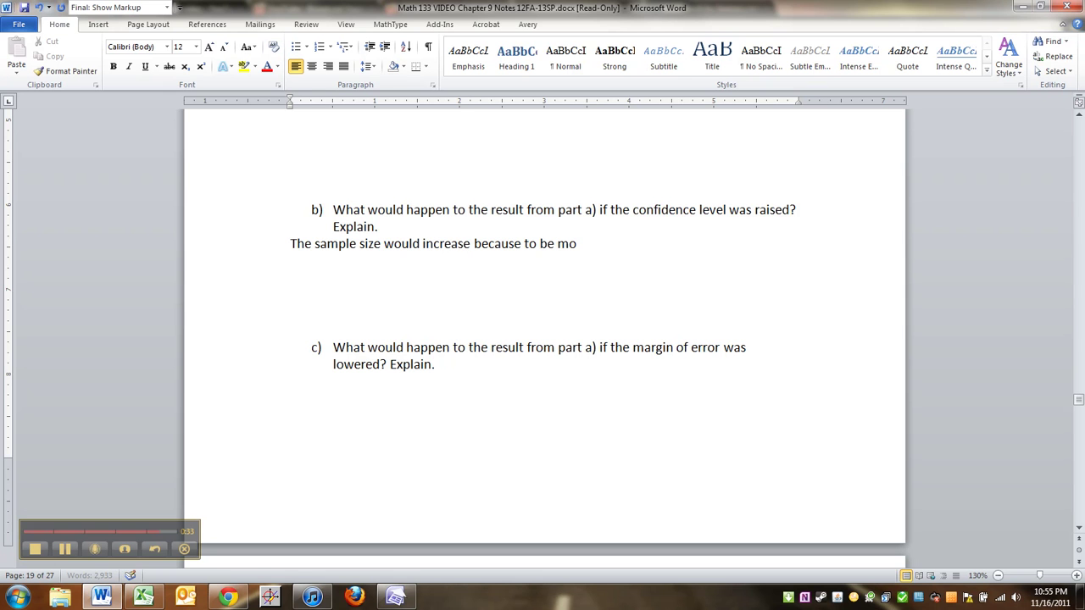
text(re confident we need)
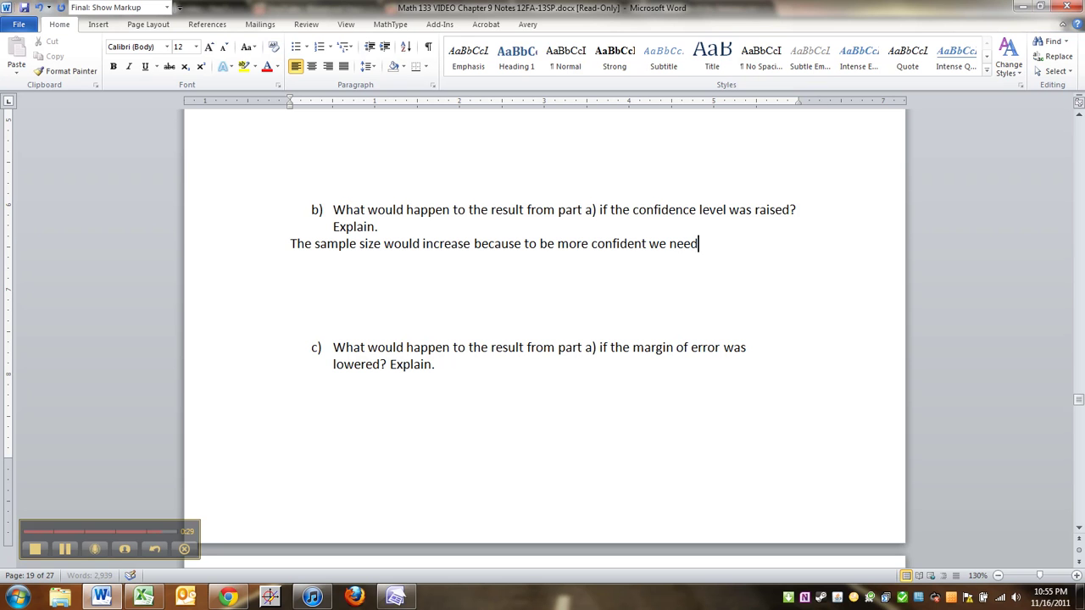
text( to know more p)
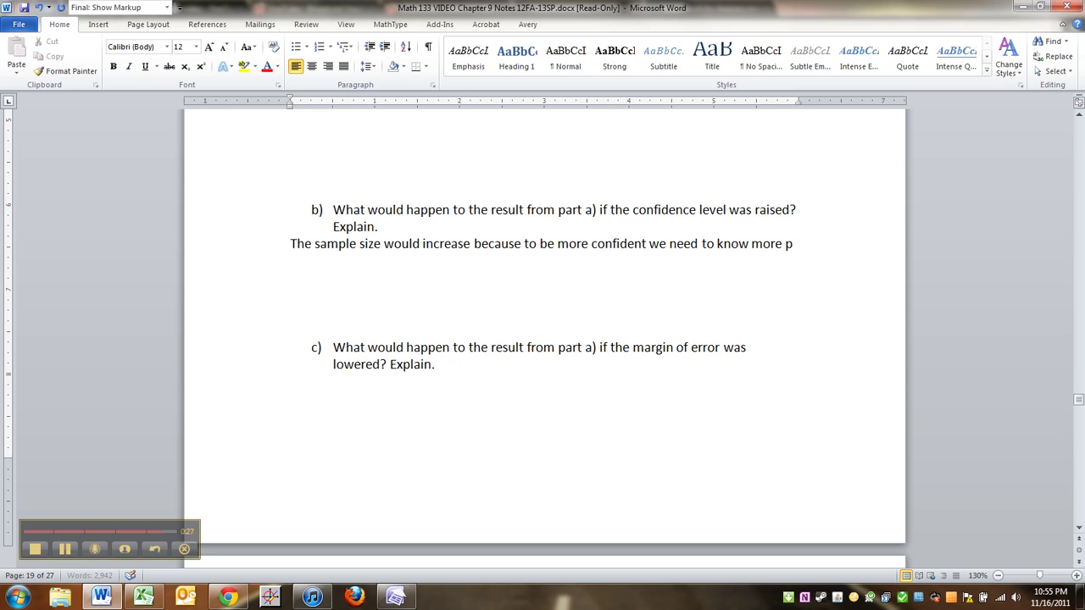
text(bout the populatio)
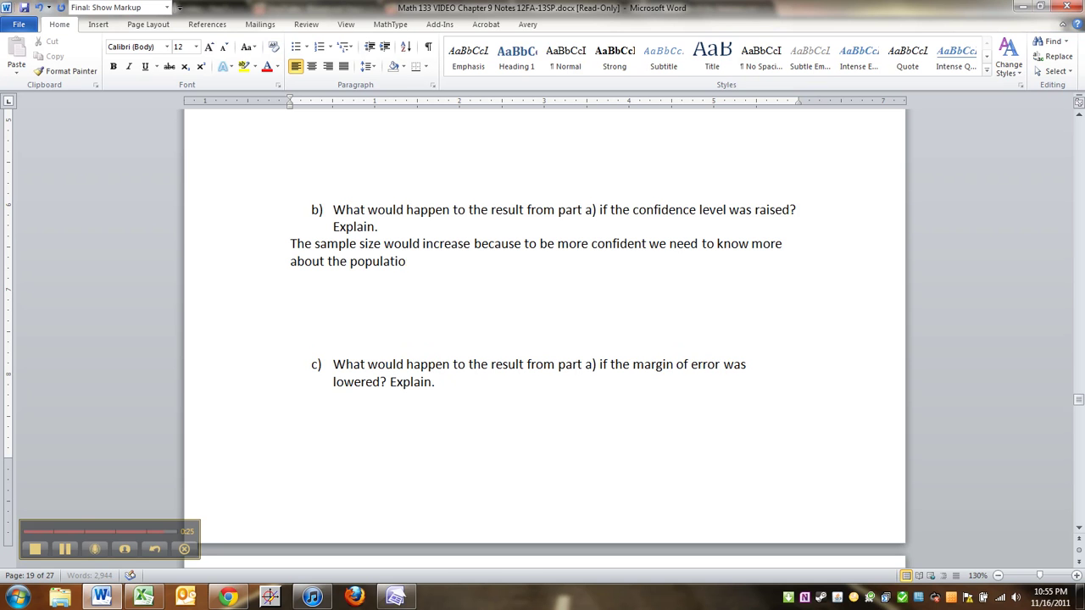
text(n so we need a larger sample s)
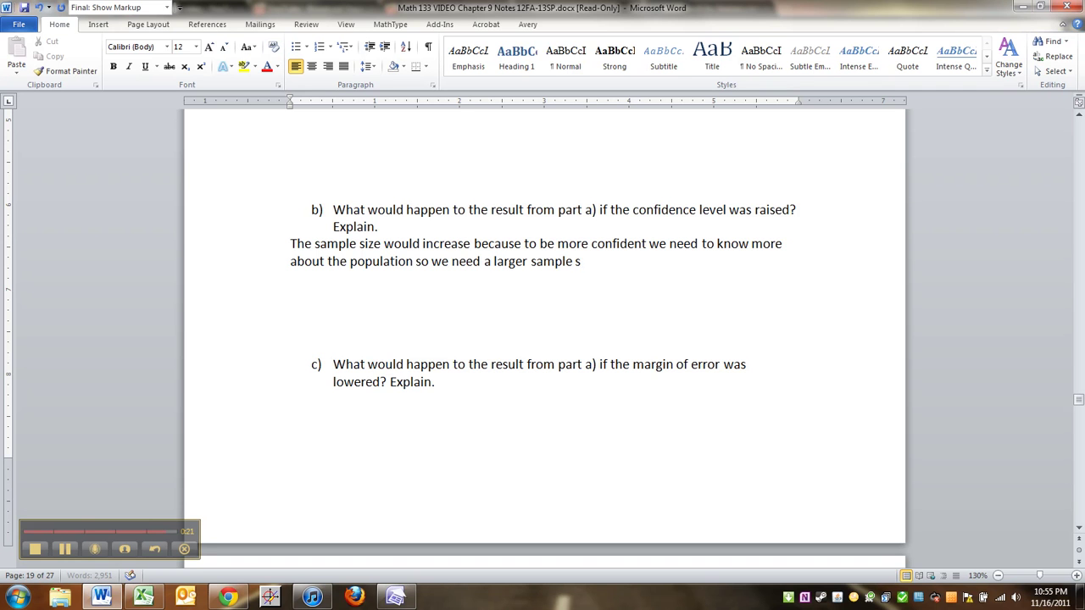
text(ize.)
click(345, 322)
key(BackSpace)
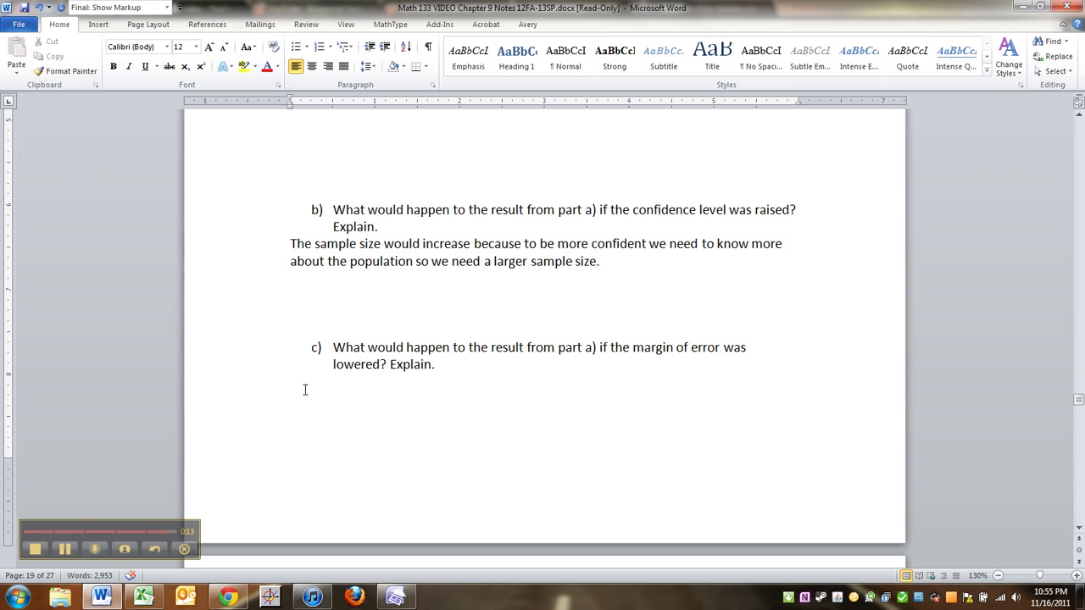
text(The sample would increase to make)
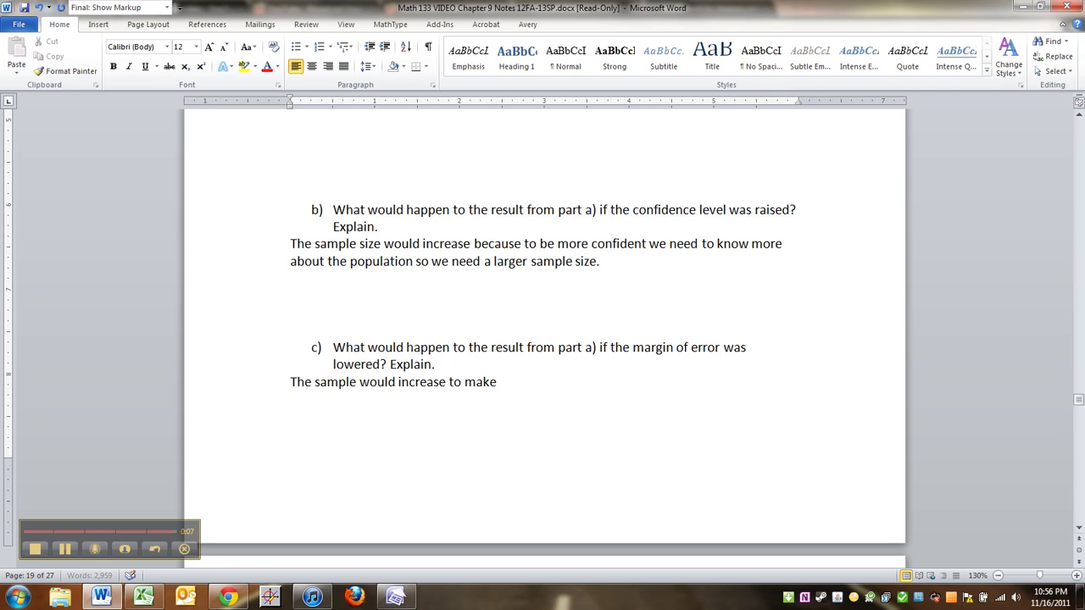
text( accurate interva)
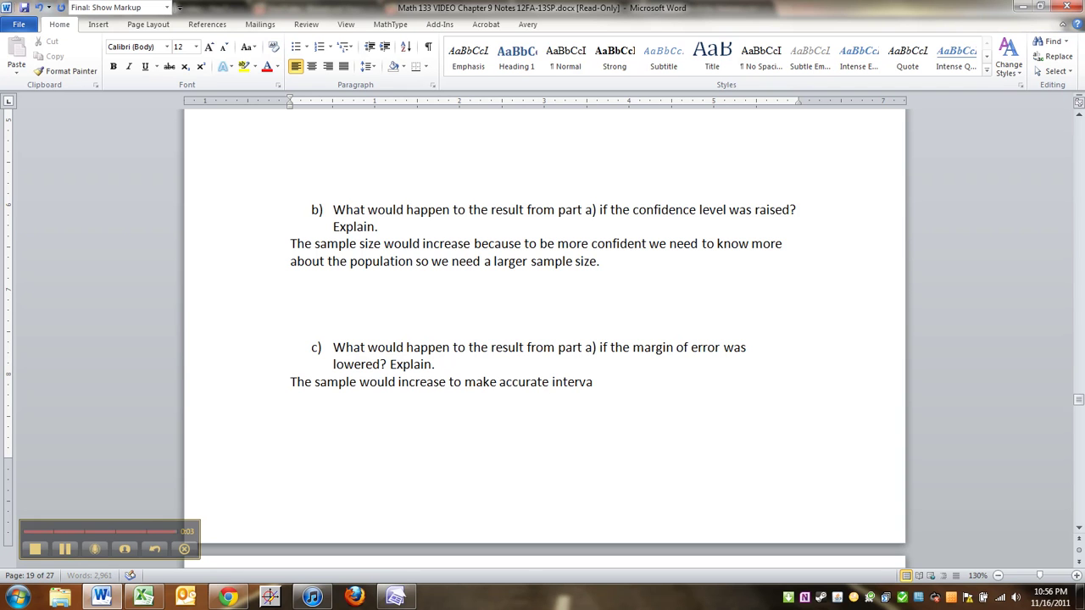